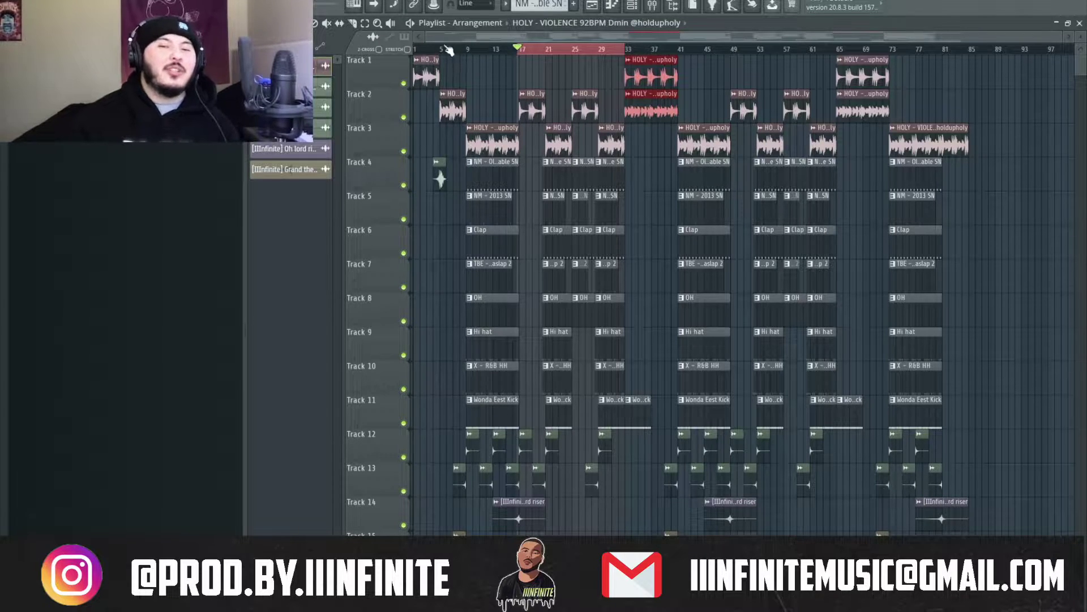
# Inspect the channel settings of the HOLY - VIOLENCE sample from its Track 3 clip, and close them
pyautogui.click(424, 50)
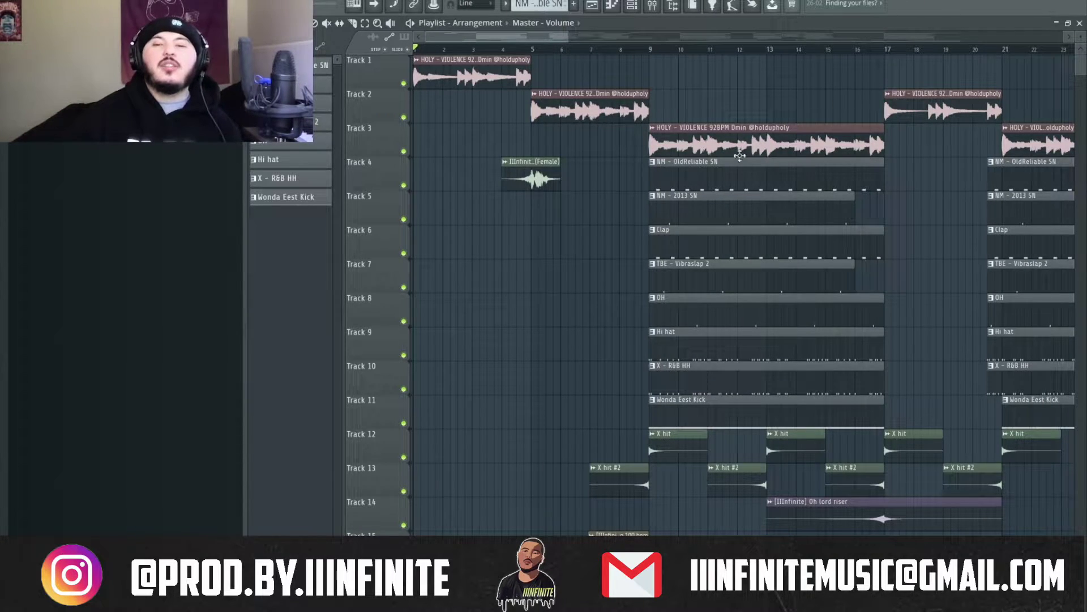
pyautogui.doubleClick(678, 149)
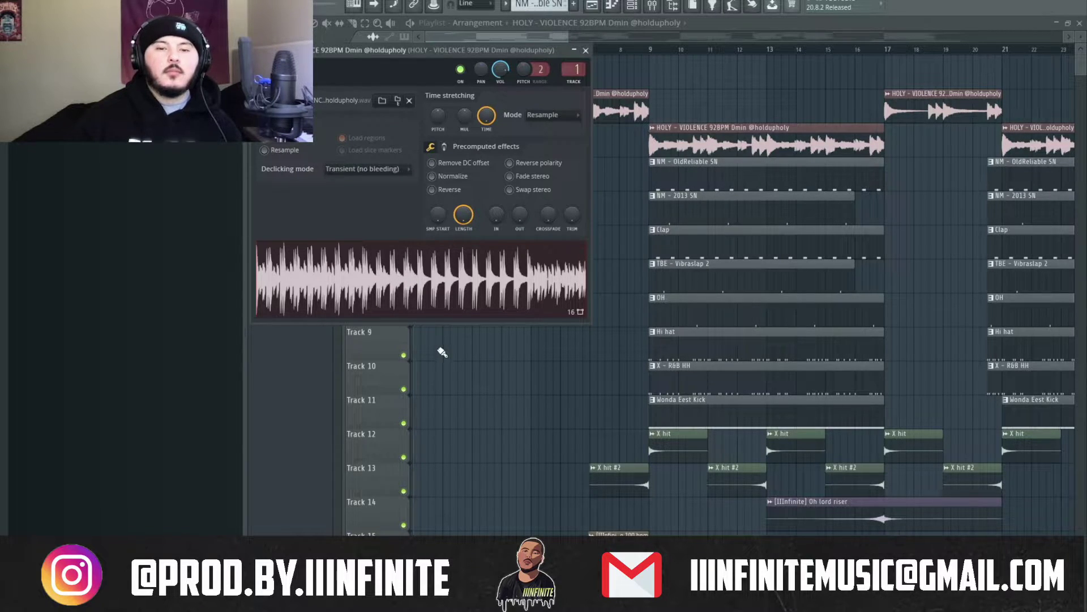
pyautogui.press('Escape')
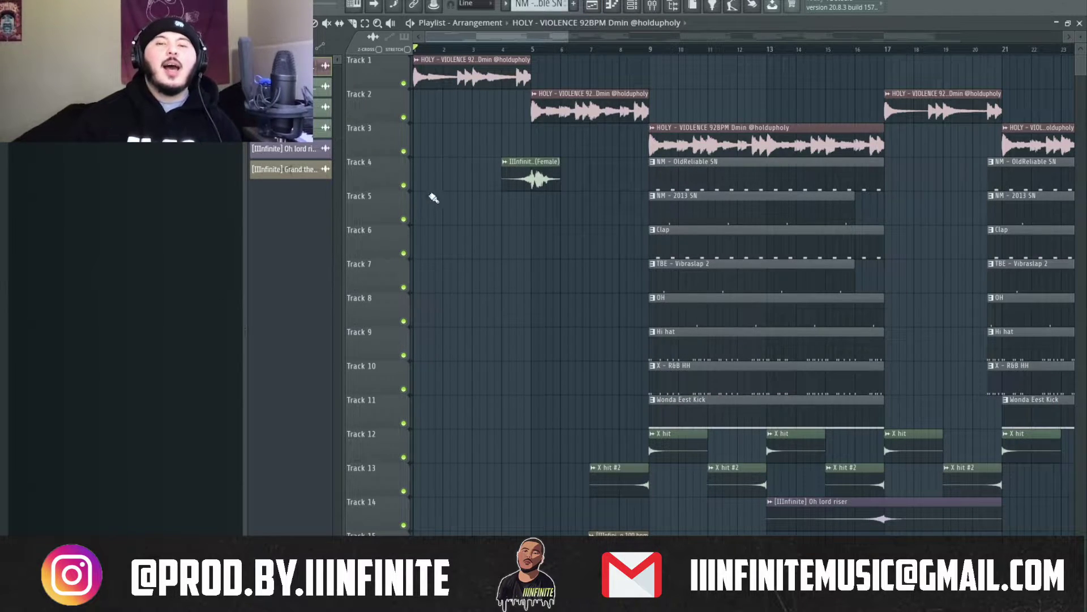
# Mark the intro from bar 1 to 9 on the timeline, followed by the section from bar 9 to 17
pyautogui.keyDown('ctrl'); pyautogui.moveTo(649, 49); pyautogui.dragTo(91, 192); pyautogui.keyUp('ctrl')
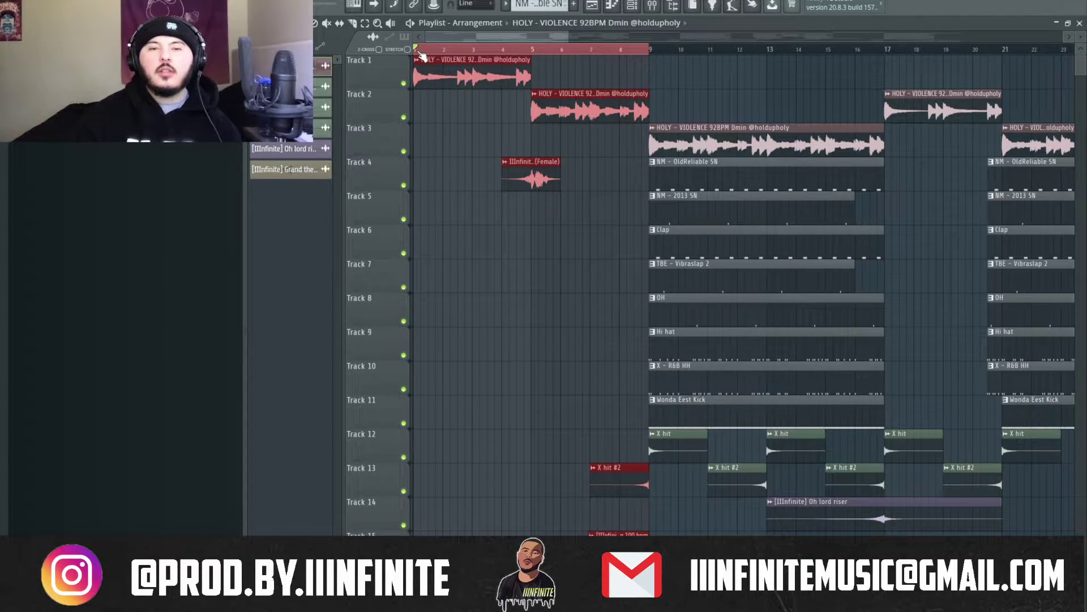
pyautogui.moveTo(651, 50); pyautogui.dragTo(883, 52)
pyautogui.keyDown('ctrl'); pyautogui.click(854, 94); pyautogui.keyUp('ctrl')
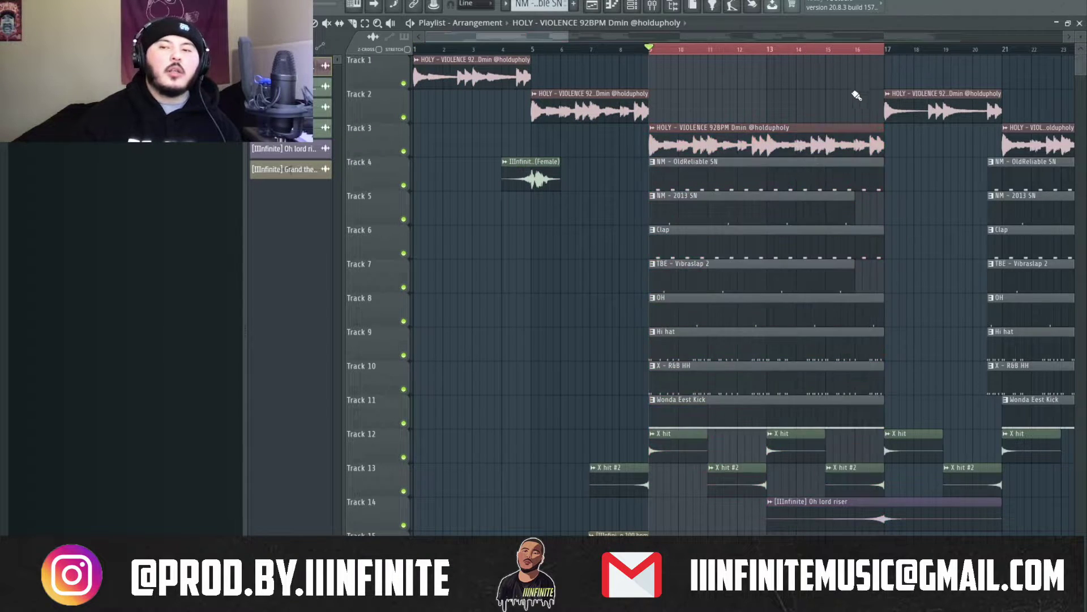
# Mark bars 17 to 33 on the timeline, and clear the clip selection
pyautogui.scroll(-4, 852, 100)
pyautogui.scroll(4, 680, 136)
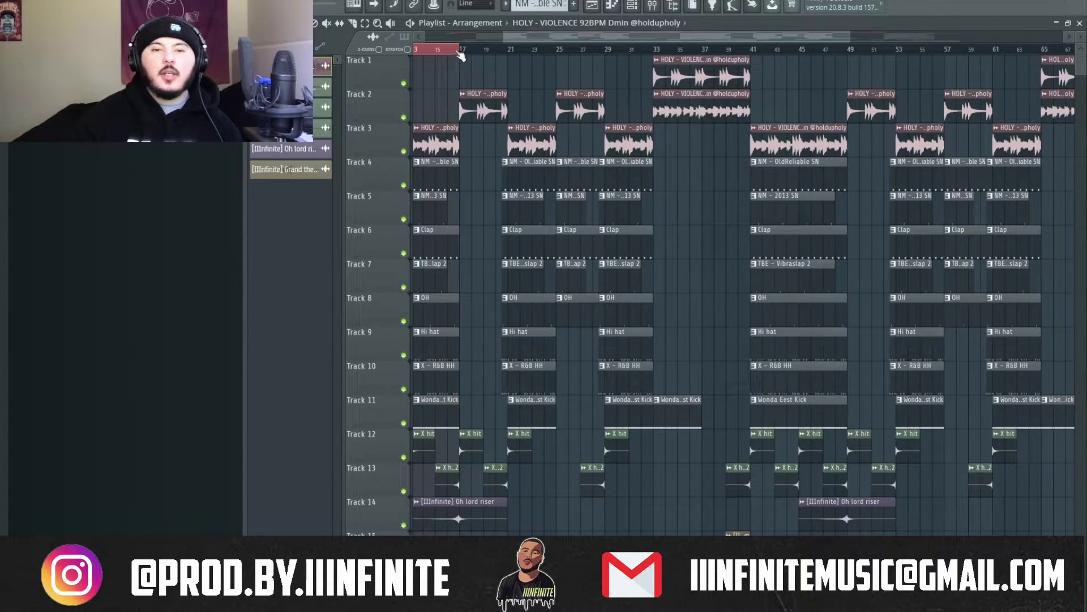
pyautogui.moveTo(457, 51); pyautogui.dragTo(652, 53)
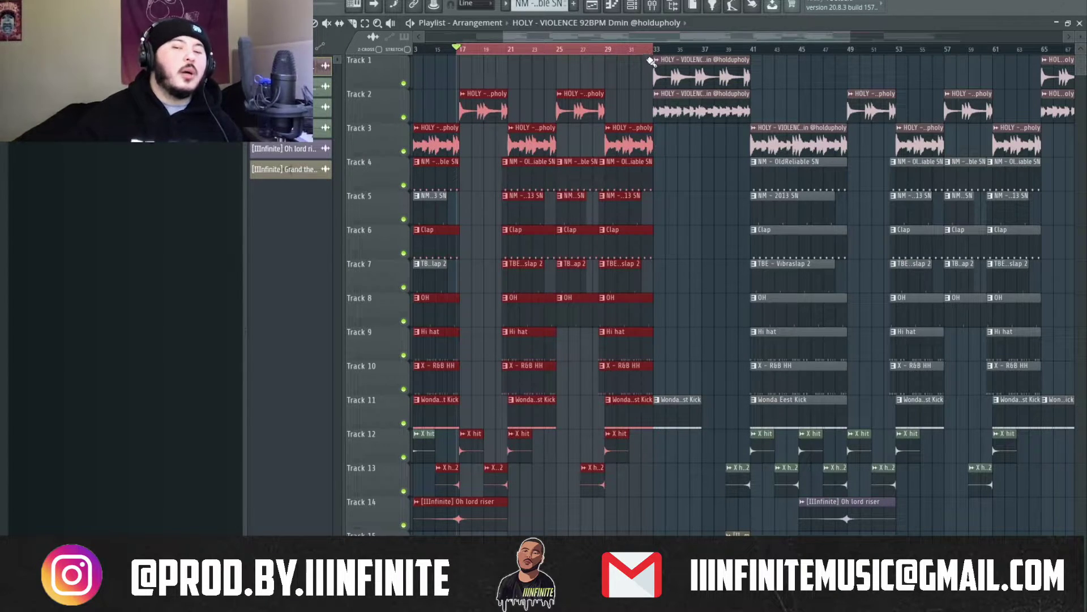
pyautogui.hotkey('ctrl', 'd')
pyautogui.scroll(-4, 698, 249)
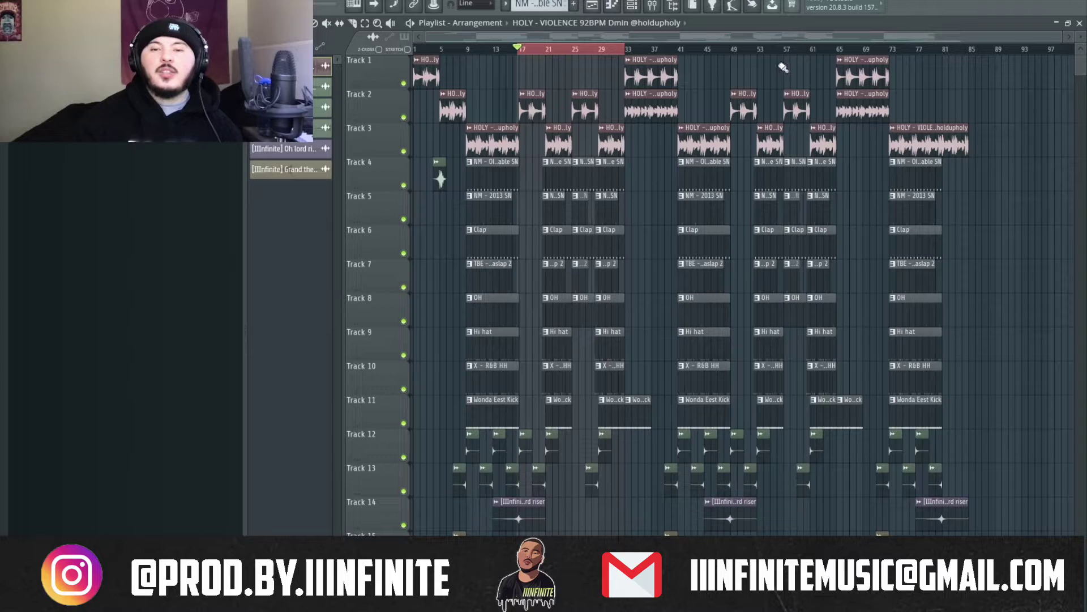
pyautogui.scroll(6, 633, 175)
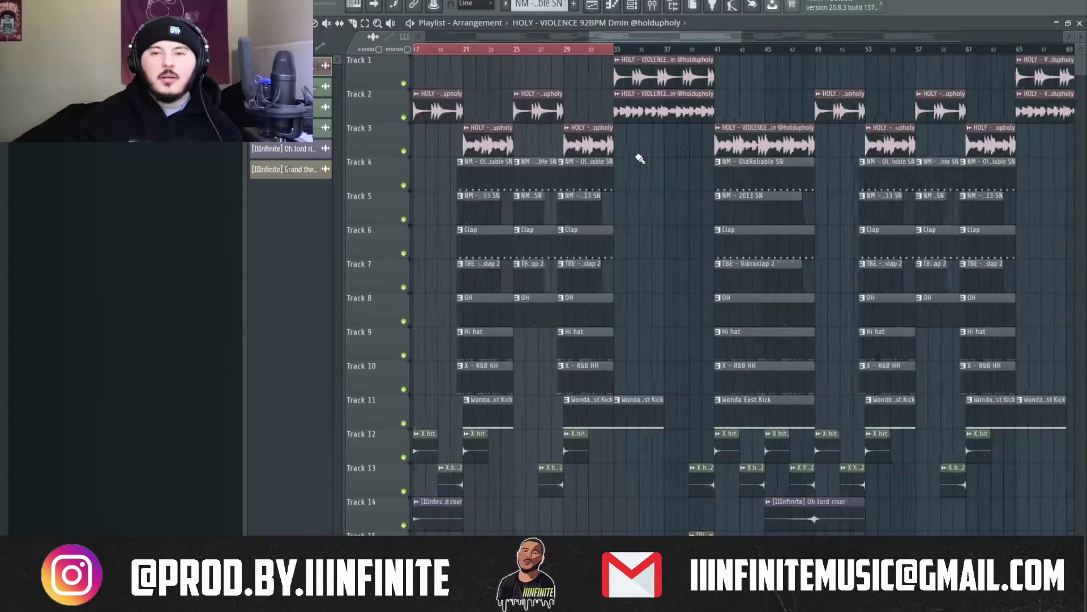
# Select the sample clips on Tracks 1 and 2 from bar 33 to 41, and return the playhead to bar 1 with nothing selected
pyautogui.scroll(-1, 636, 156)
pyautogui.scroll(1, 636, 156)
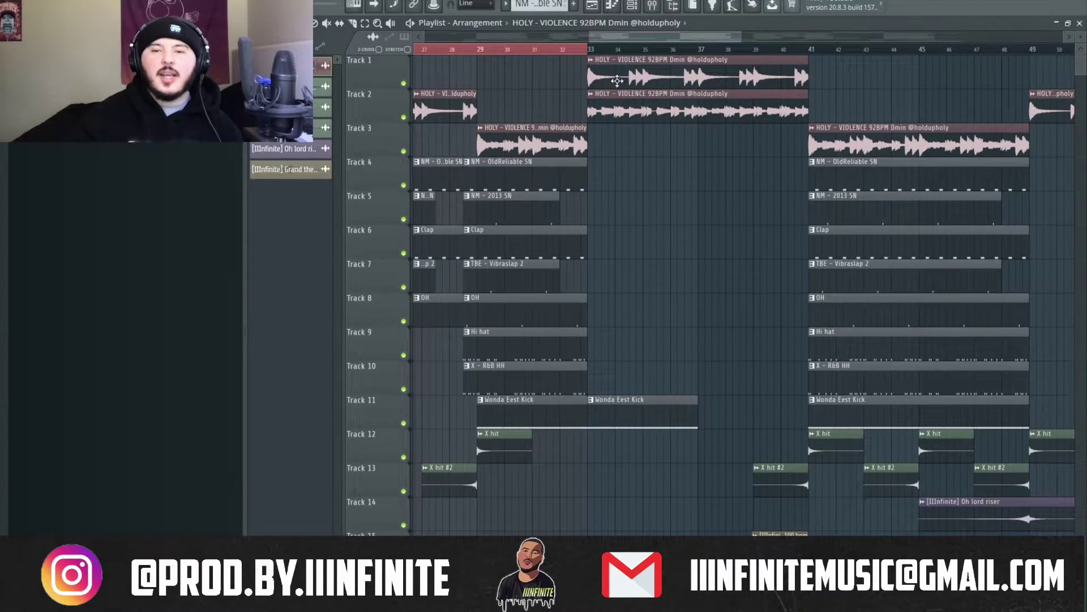
pyautogui.moveTo(628, 162); pyautogui.dragTo(680, 145)
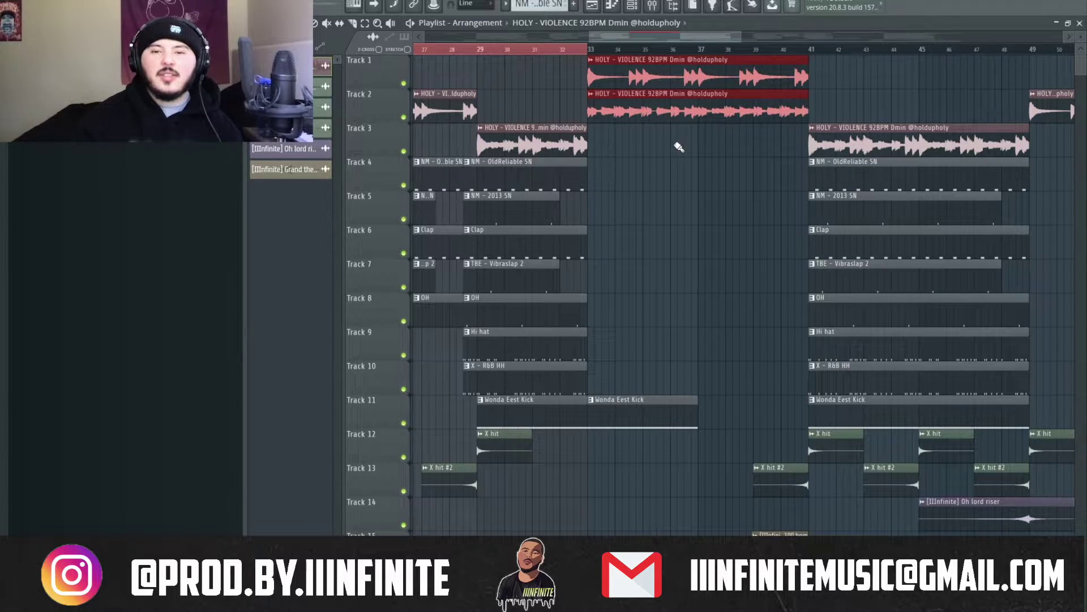
pyautogui.scroll(-3, 646, 267)
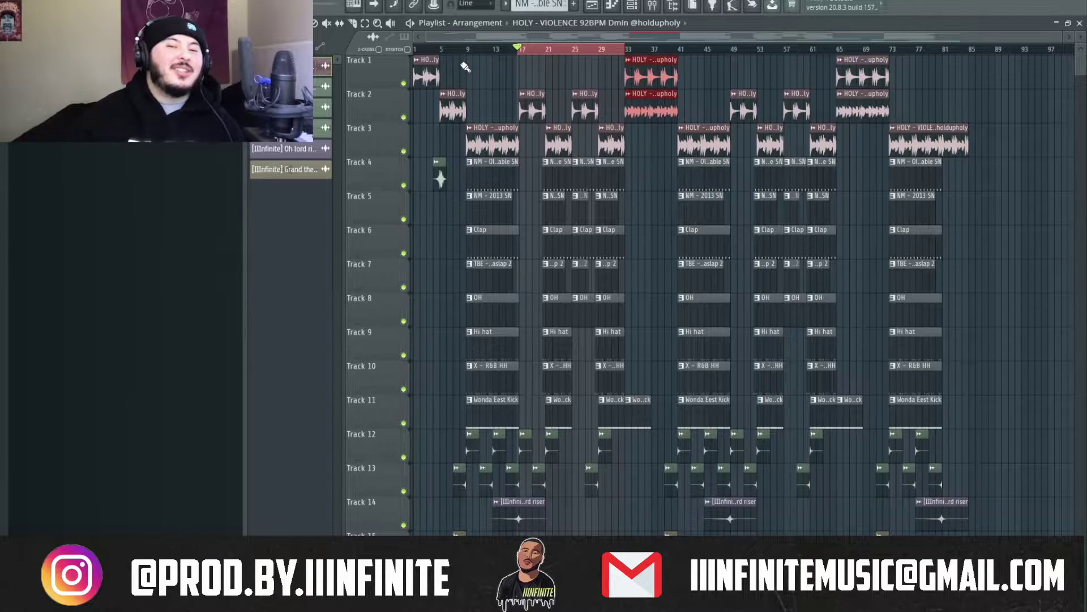
pyautogui.click(425, 50)
pyautogui.hotkey('ctrl', 'd')
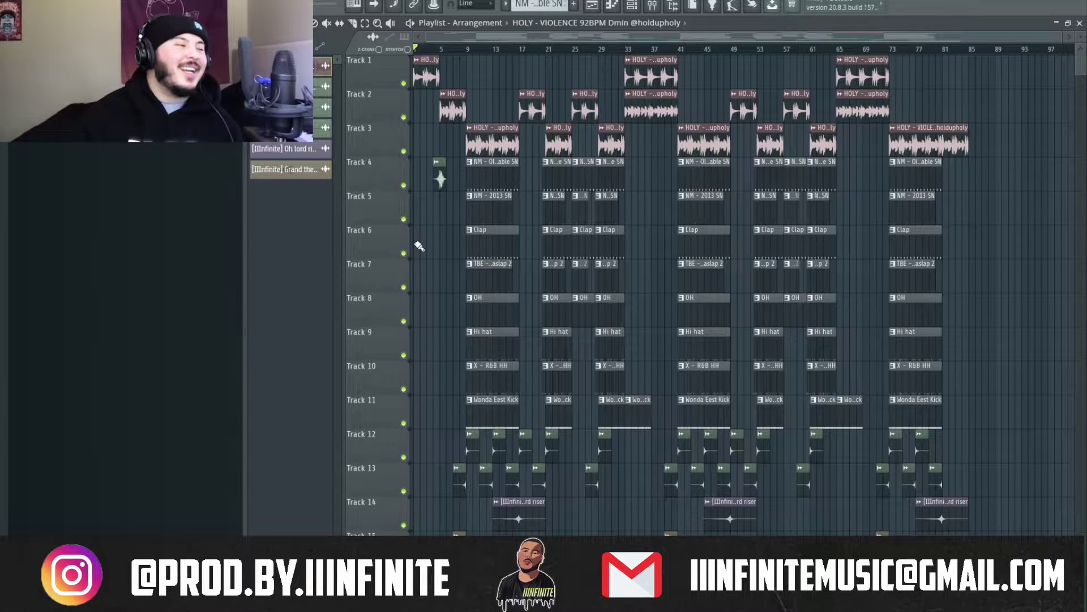
# Select the upper-track clips between bars 17 and 33, followed by the two sample clips at bar 33, and place the playhead there
pyautogui.scroll(5, 595, 153)
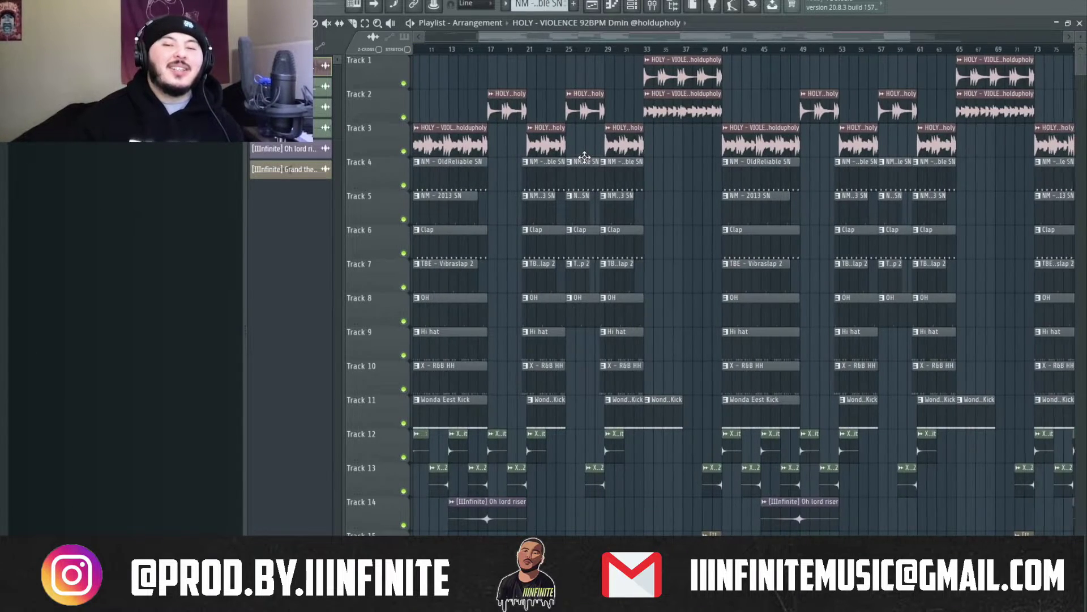
pyautogui.moveTo(487, 55); pyautogui.dragTo(644, 275)
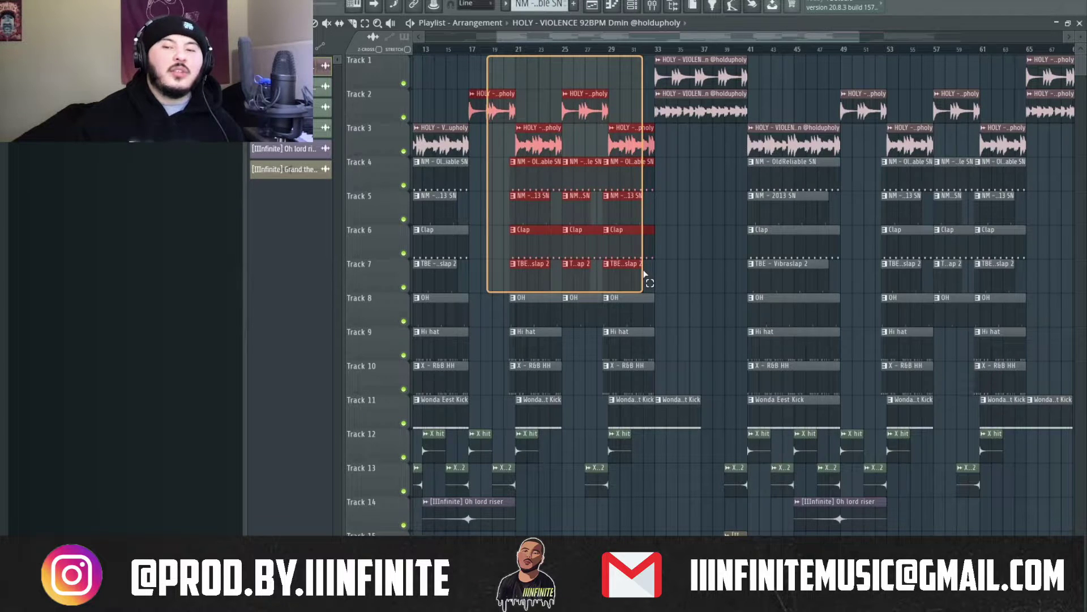
pyautogui.moveTo(644, 275); pyautogui.dragTo(646, 276)
pyautogui.moveTo(692, 201); pyautogui.dragTo(719, 71)
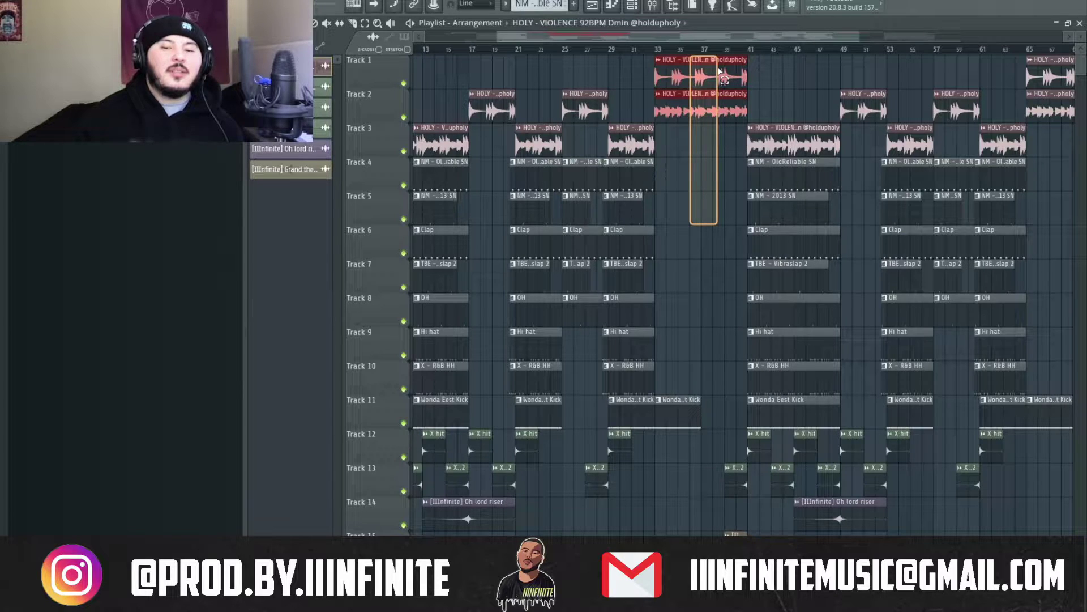
pyautogui.moveTo(720, 71); pyautogui.dragTo(732, 67)
pyautogui.press('space')
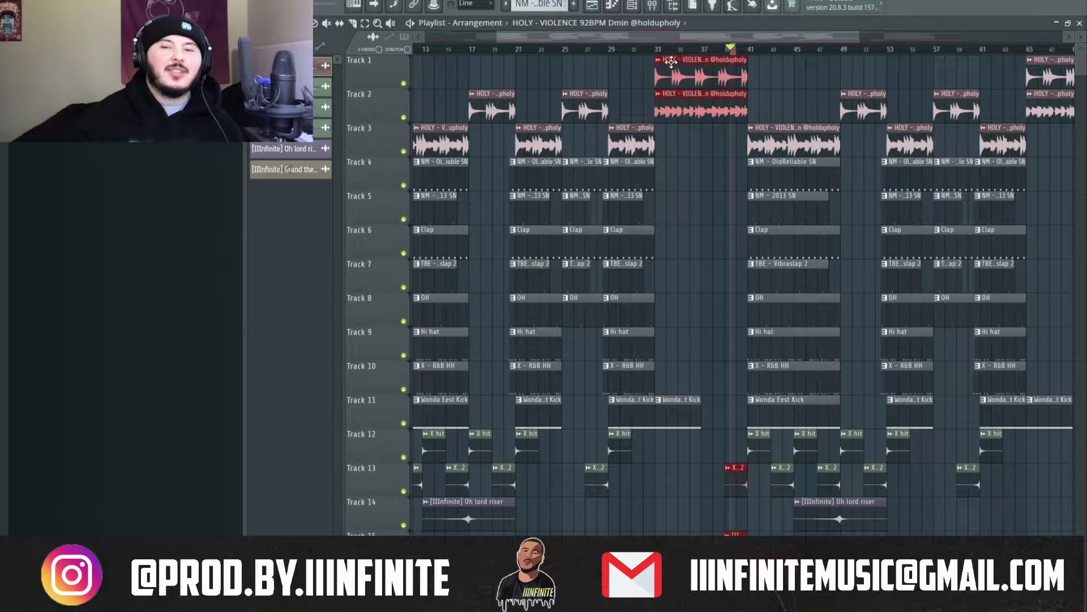
pyautogui.click(657, 50)
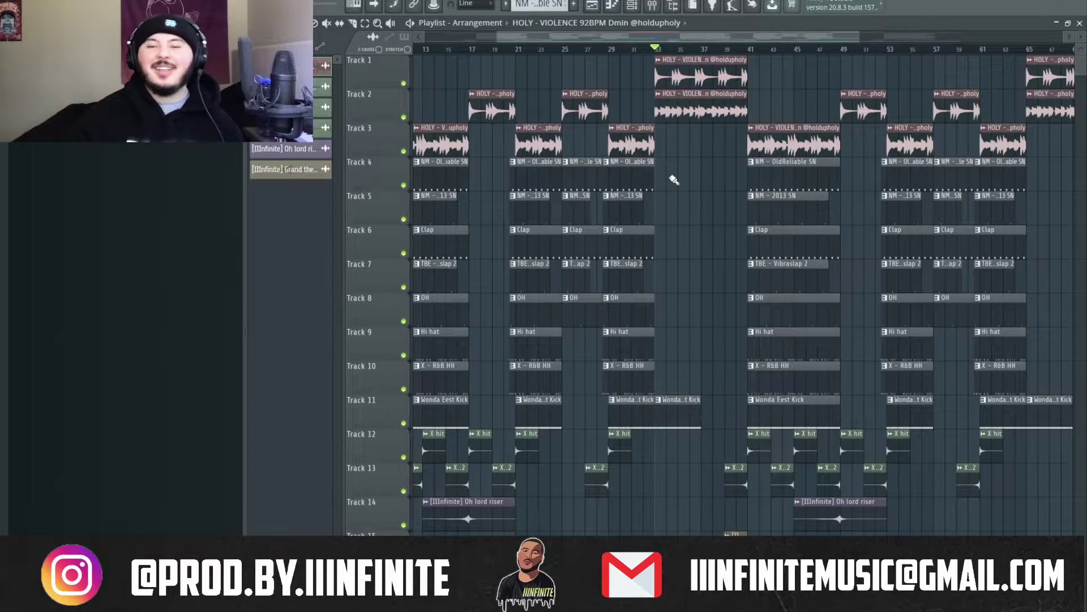
pyautogui.scroll(-3, 673, 179)
pyautogui.scroll(6, 448, 187)
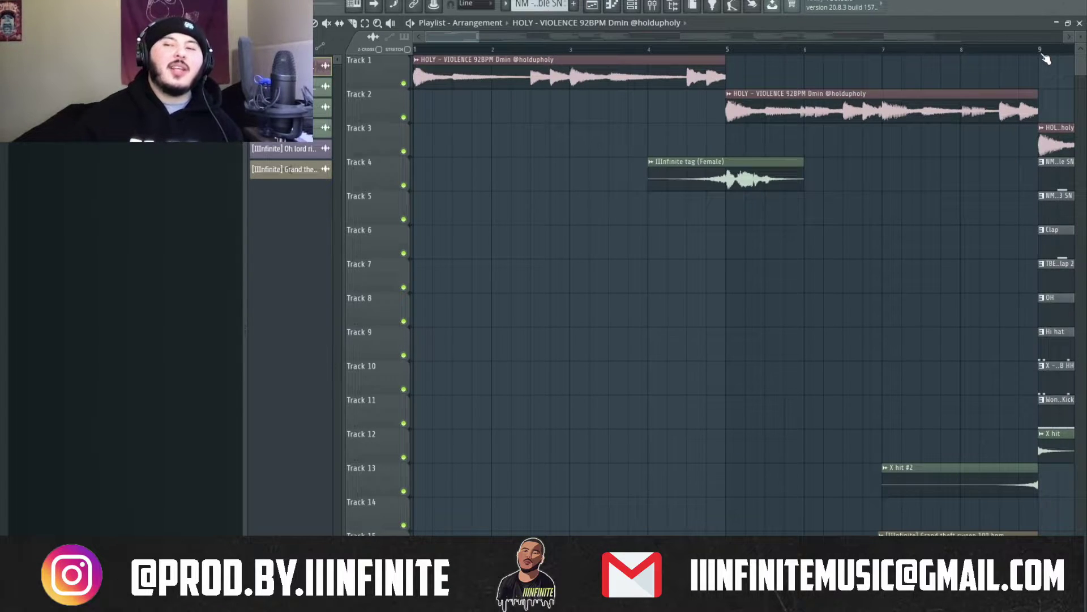
# Mark bars 1 to 9 on the timeline and play back the intro
pyautogui.moveTo(1042, 52); pyautogui.dragTo(240, 300)
pyautogui.press('space')
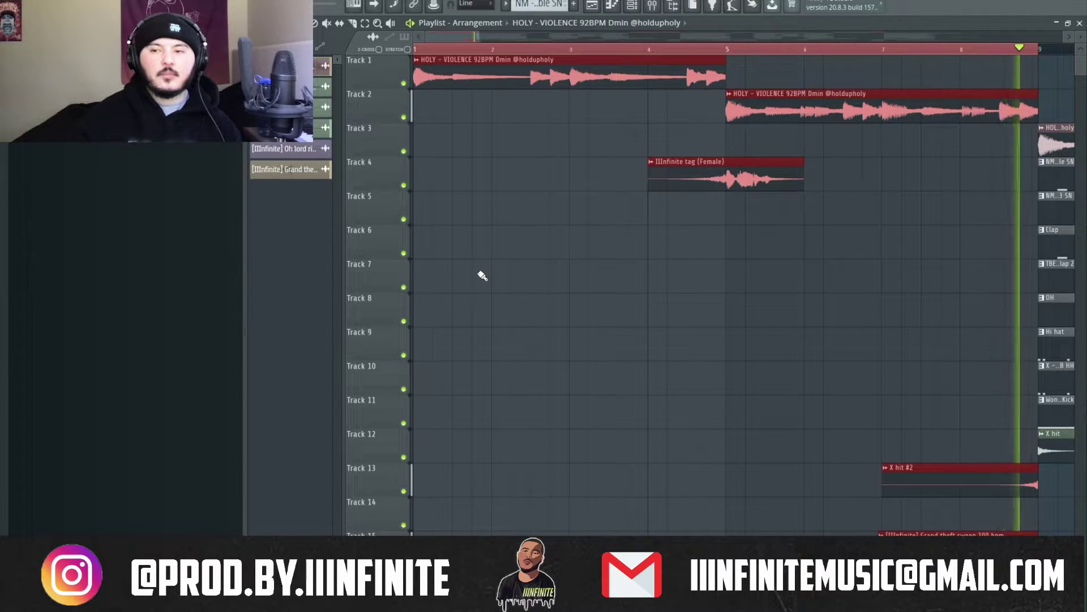
pyautogui.keyDown('ctrl'); pyautogui.click(485, 223); pyautogui.keyUp('ctrl')
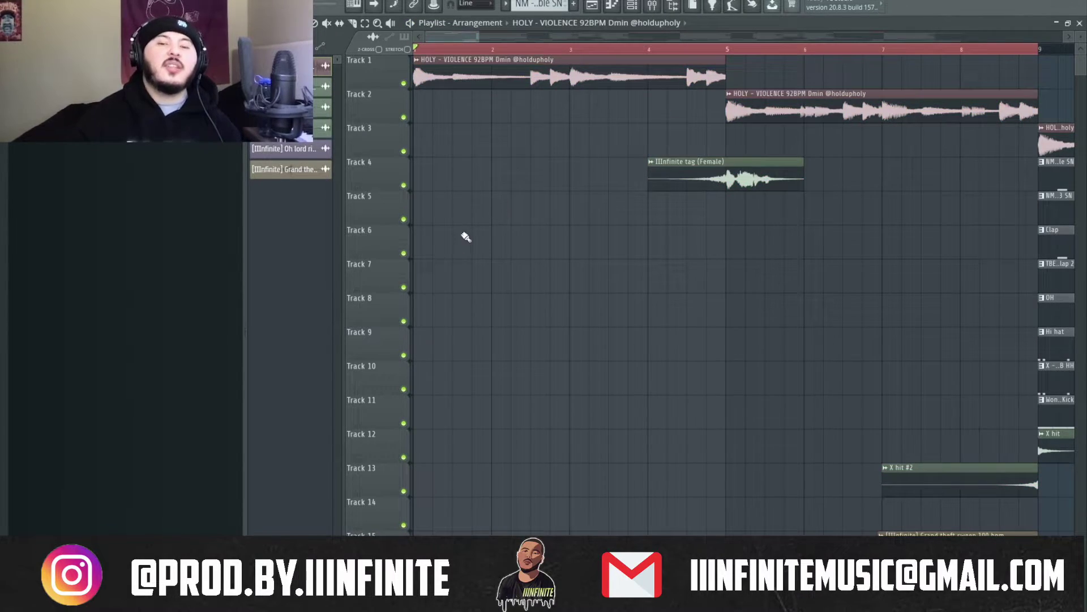
# Select the opening sample clip on Track 1, followed by the Track 2 clip starting at bar 5
pyautogui.moveTo(465, 236); pyautogui.dragTo(633, 64)
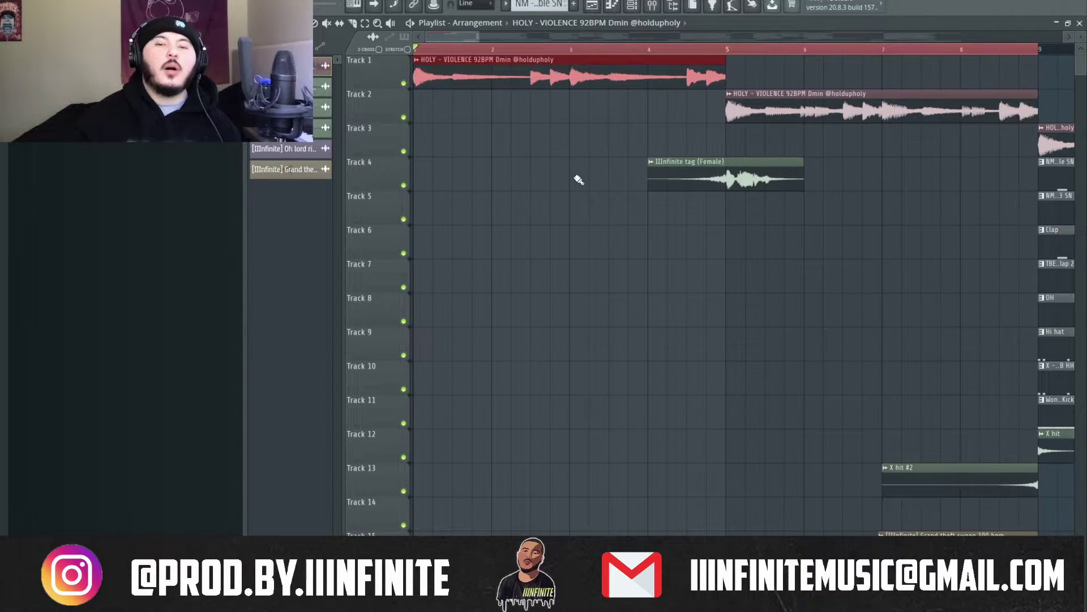
pyautogui.moveTo(466, 37)
pyautogui.mouseDown()
pyautogui.moveTo(520, 37)
pyautogui.moveTo(480, 46)
pyautogui.mouseUp()
pyautogui.moveTo(442, 174); pyautogui.dragTo(449, 235)
pyautogui.moveTo(593, 112); pyautogui.dragTo(658, 165)
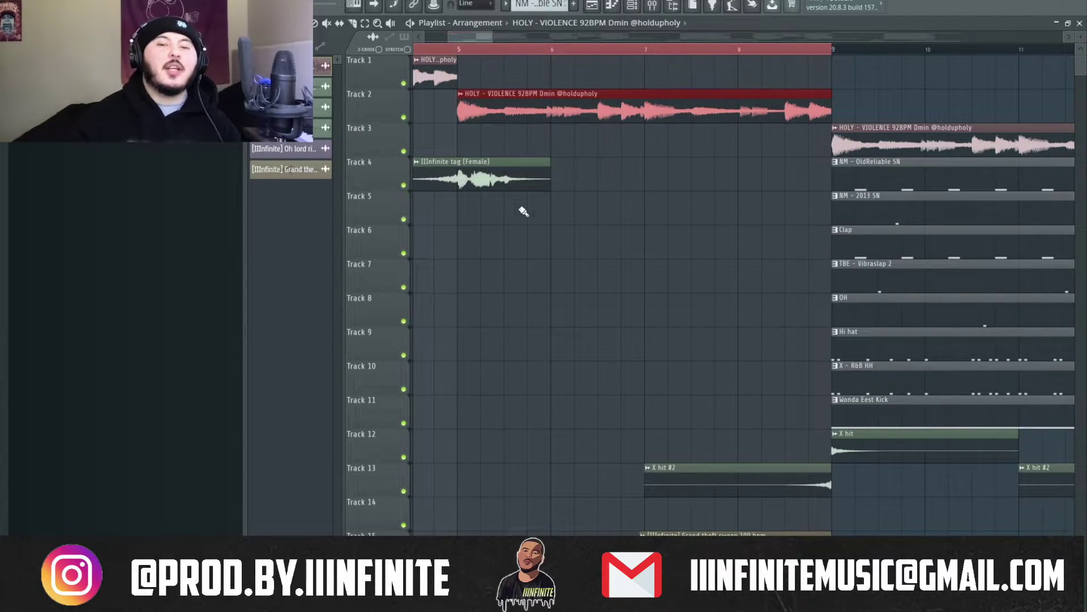
# Point out the melody and drum clips starting at bar 9, leaving no clips selected
pyautogui.scroll(-3, 546, 201)
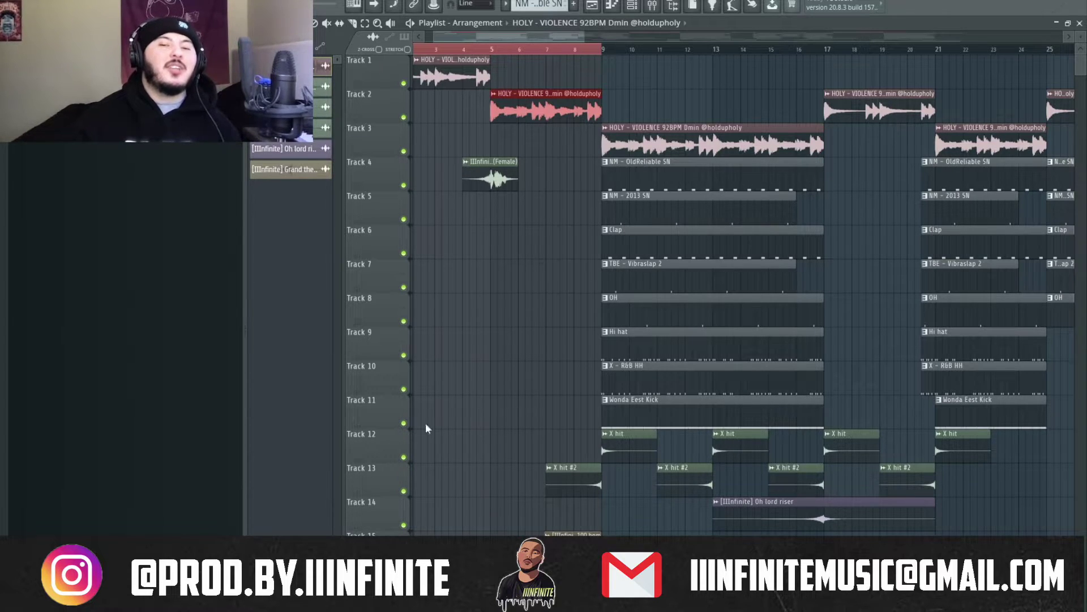
pyautogui.scroll(-2, 510, 328)
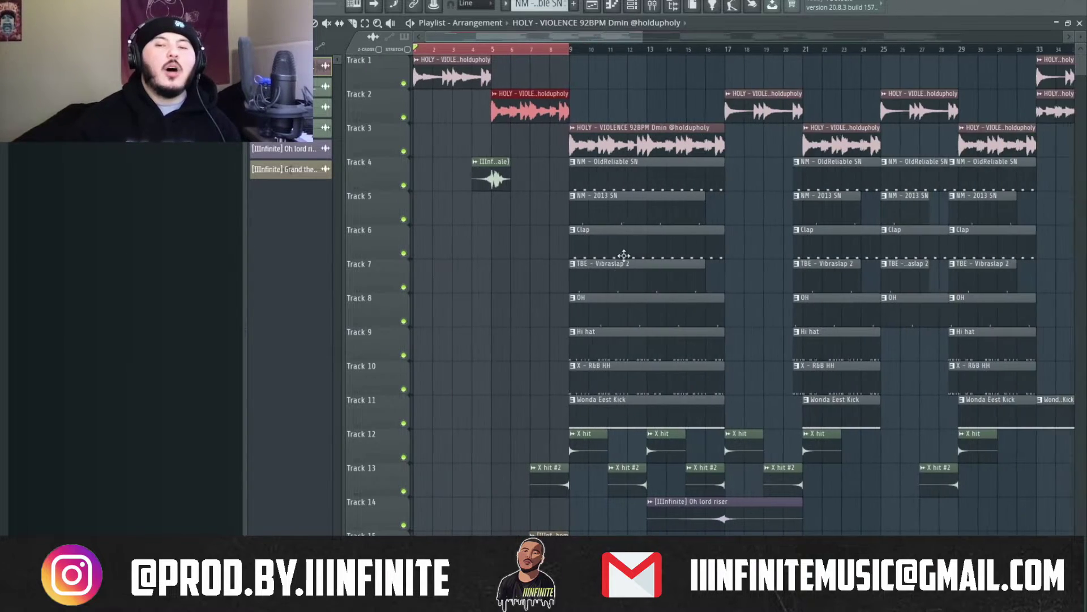
pyautogui.keyDown('ctrl'); pyautogui.click(578, 154); pyautogui.keyUp('ctrl')
pyautogui.moveTo(608, 112); pyautogui.dragTo(594, 450)
pyautogui.keyDown('ctrl'); pyautogui.click(539, 340); pyautogui.keyUp('ctrl')
# Select the intro clips on Tracks 1 and 2 in turn, followed by the clips from bar 9 to 17, and clear the selection
pyautogui.scroll(1, 537, 209)
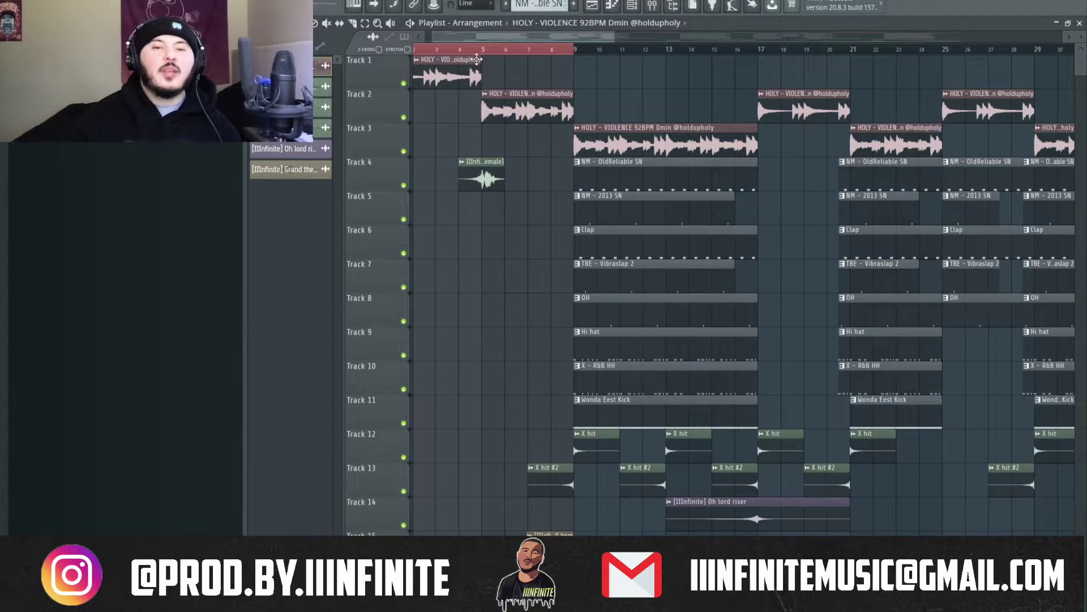
pyautogui.moveTo(472, 61); pyautogui.dragTo(413, 122)
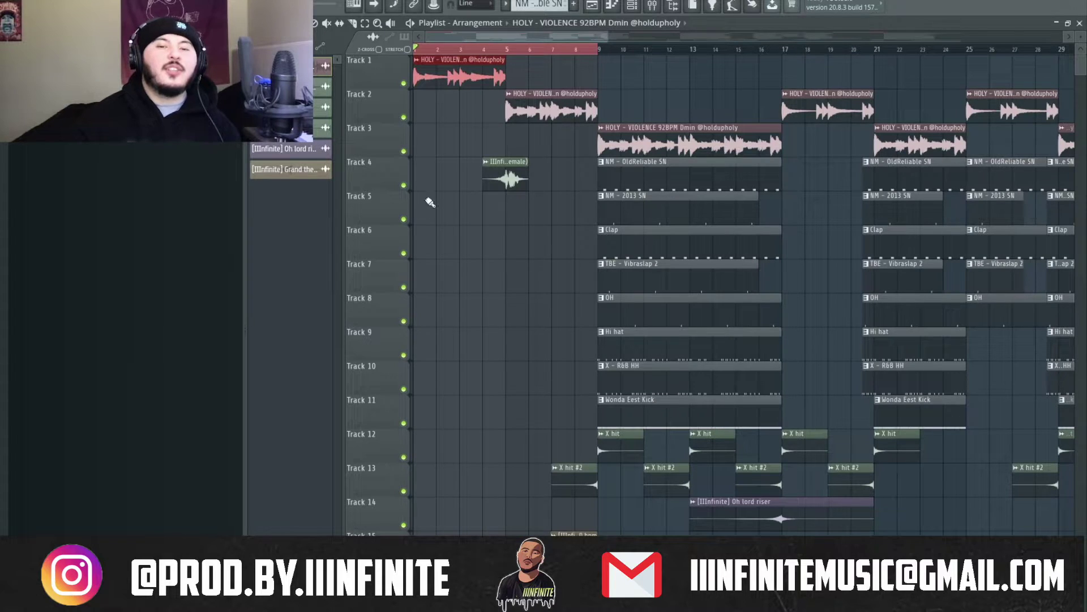
pyautogui.click(563, 107)
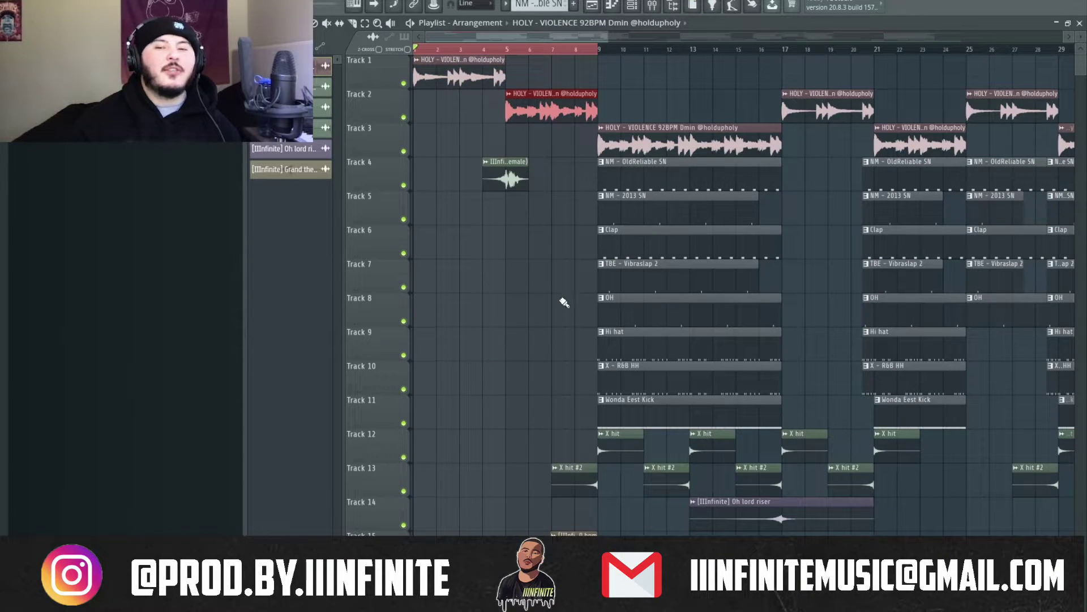
pyautogui.moveTo(632, 107); pyautogui.dragTo(765, 473)
pyautogui.hotkey('ctrl', 'd')
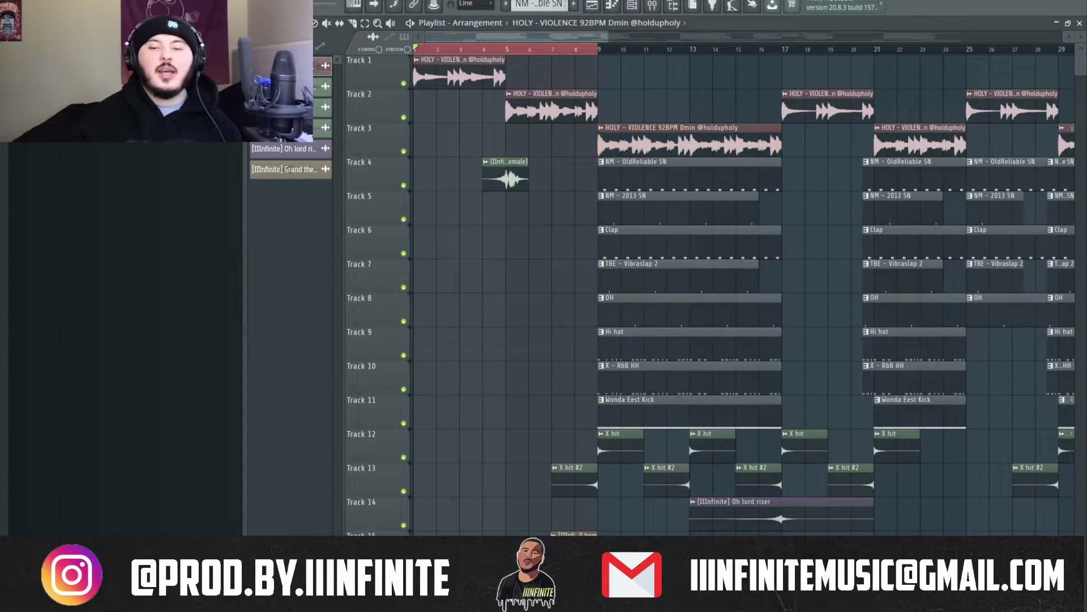
# Solo Track 13 with the X hit #2 clips, enable Track 15 alongside it, and play both from bar 8
pyautogui.scroll(3, 564, 501)
pyautogui.scroll(2, 567, 504)
pyautogui.click(615, 49)
pyautogui.rightClick(403, 492)
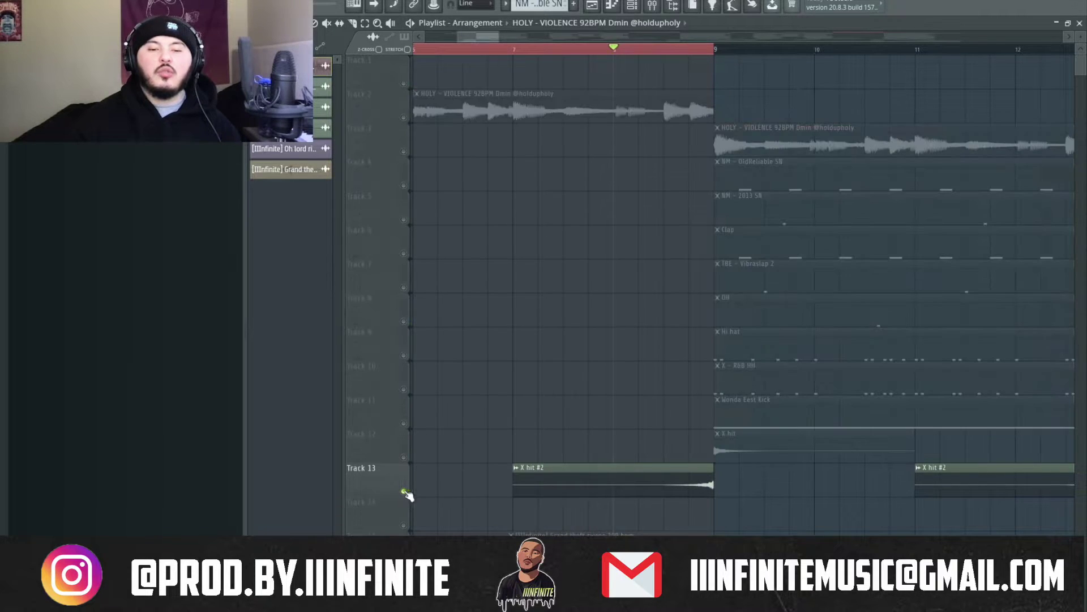
pyautogui.click(403, 559)
pyautogui.press('space')
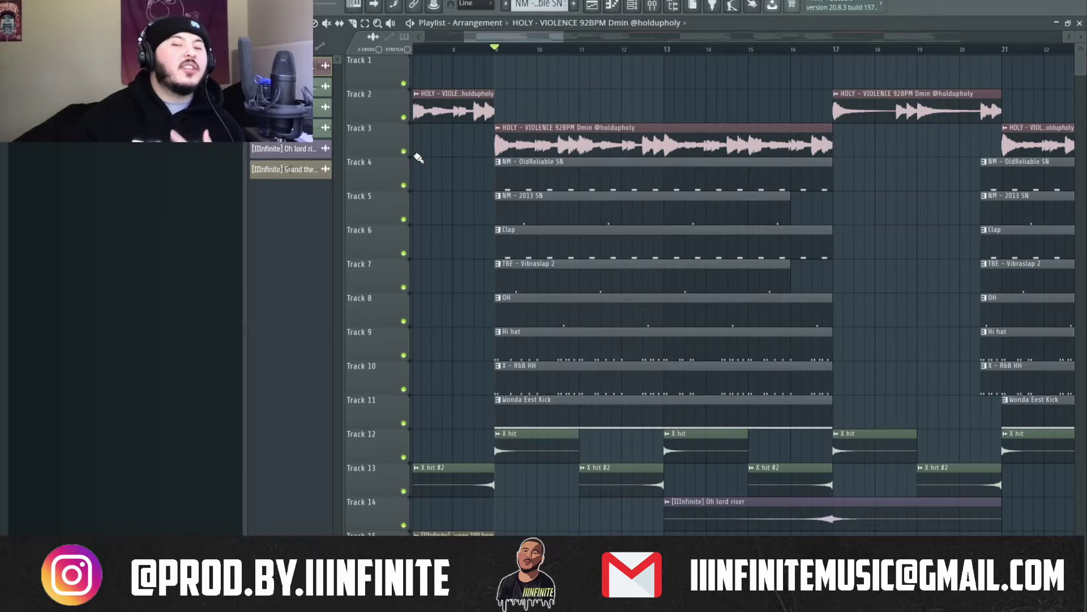
# Solo Track 3 and listen to the HOLY - VIOLENCE melody from bar 9
pyautogui.rightClick(403, 152)
pyautogui.press('space')
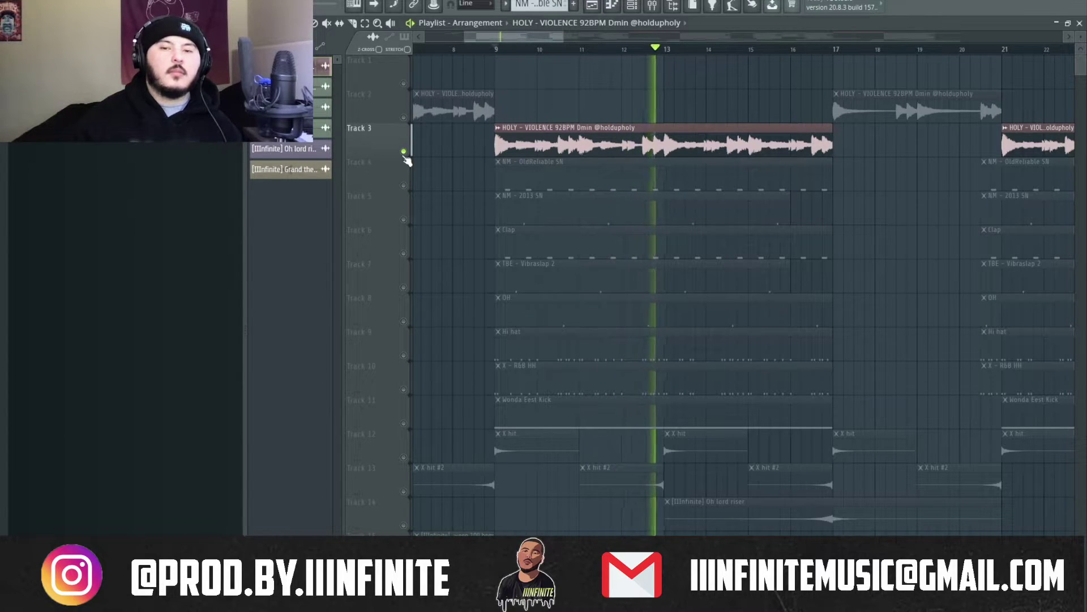
pyautogui.press('space')
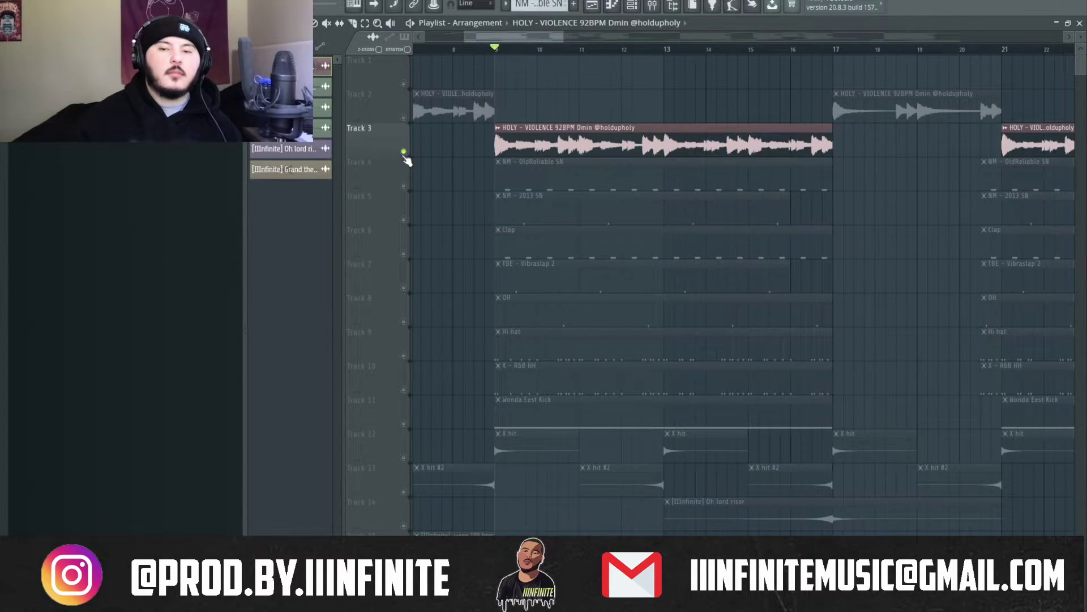
# Solo the NM - OldReliable SN snare on Track 4 and play it from bar 9, first alone and again with the Clap on Track 6
pyautogui.rightClick(406, 186)
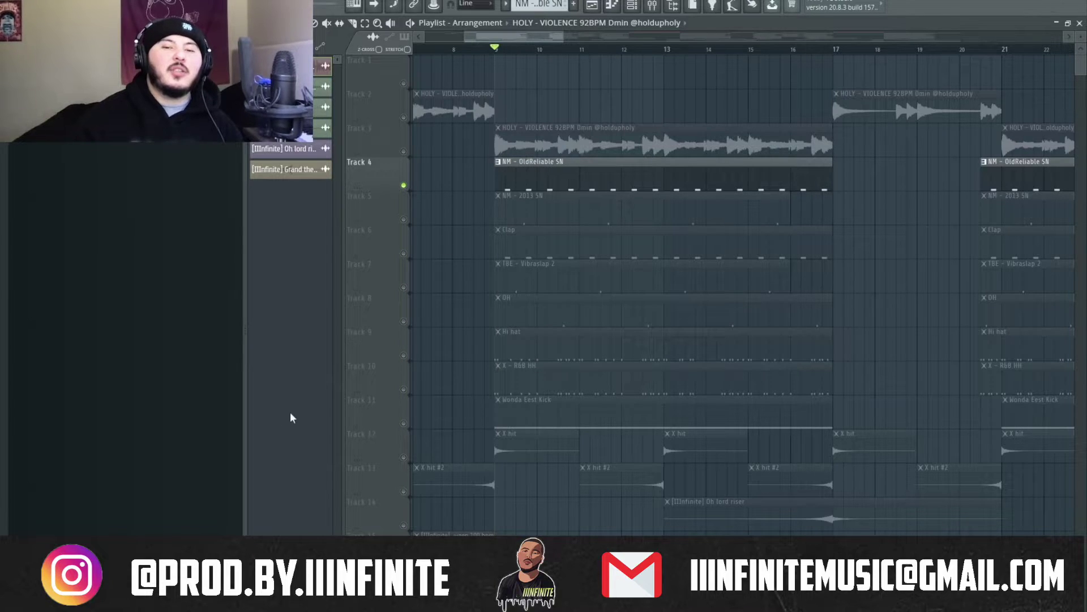
pyautogui.press('space')
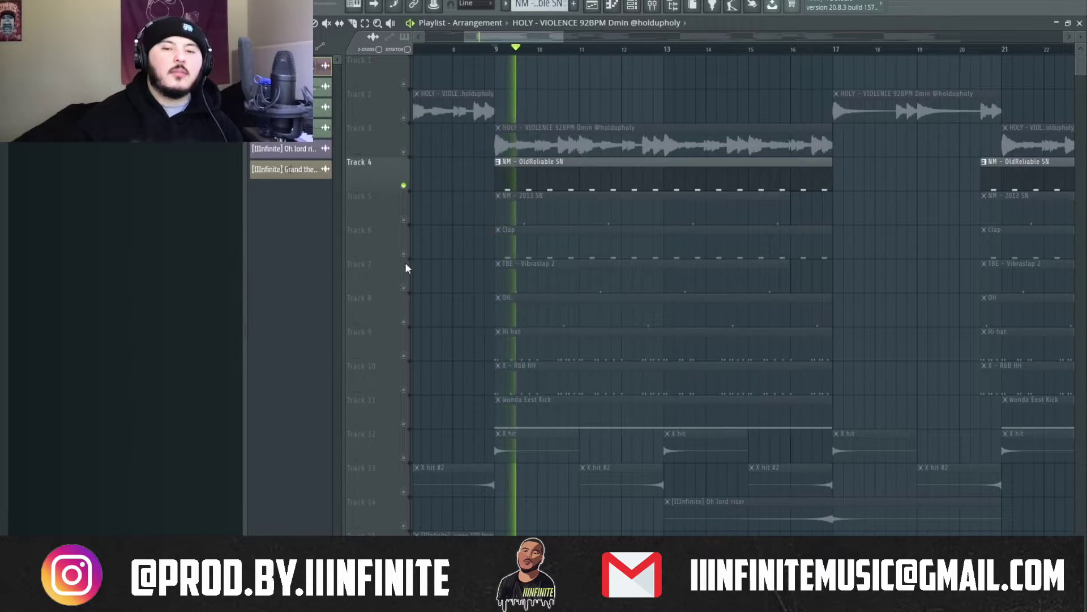
pyautogui.press('space')
pyautogui.click(403, 253)
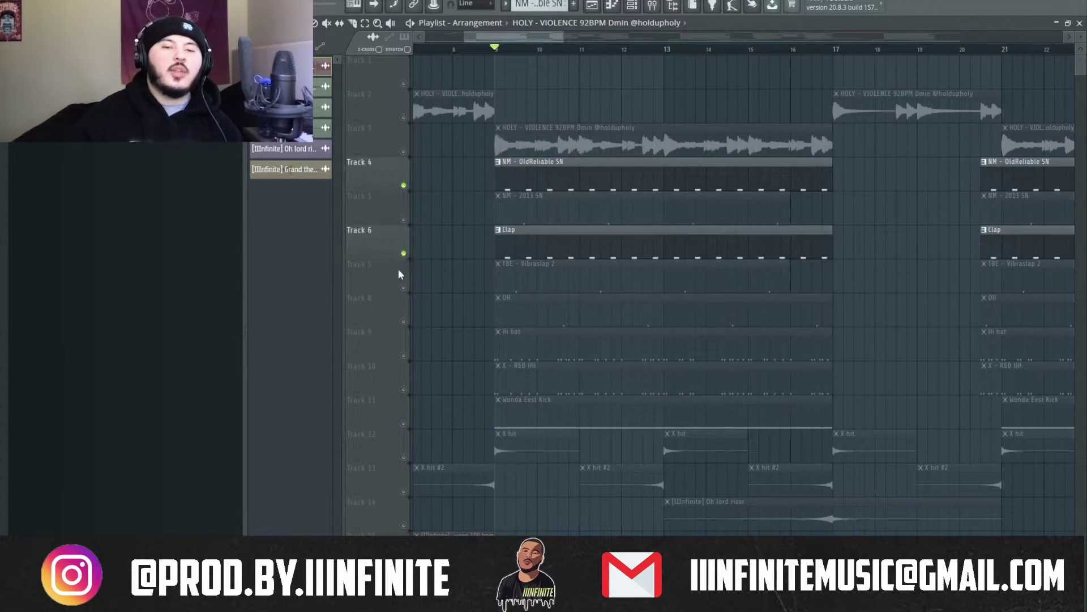
pyautogui.press('space')
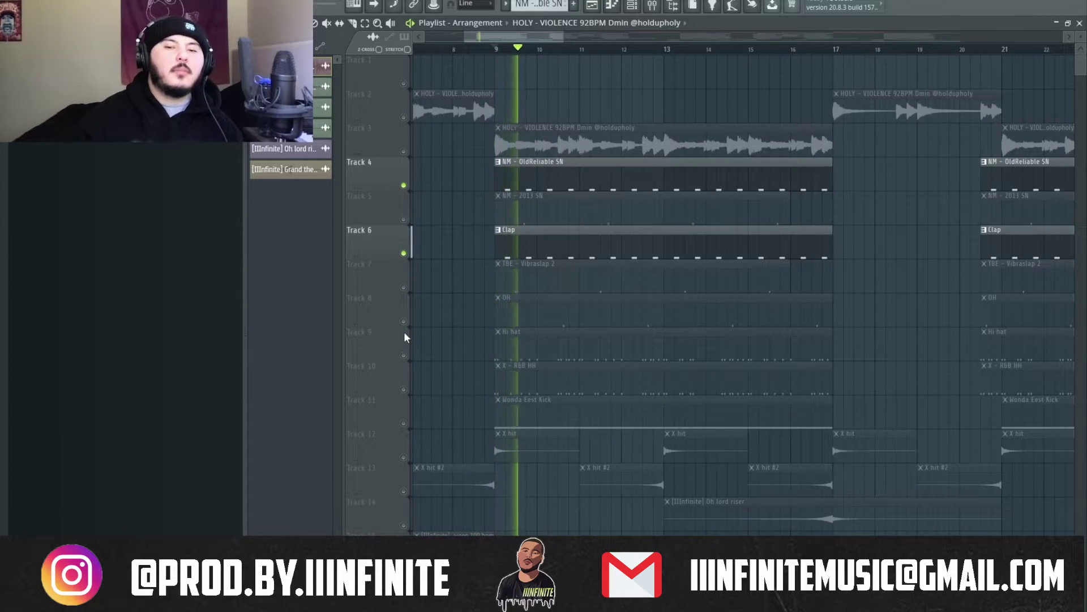
pyautogui.press('space')
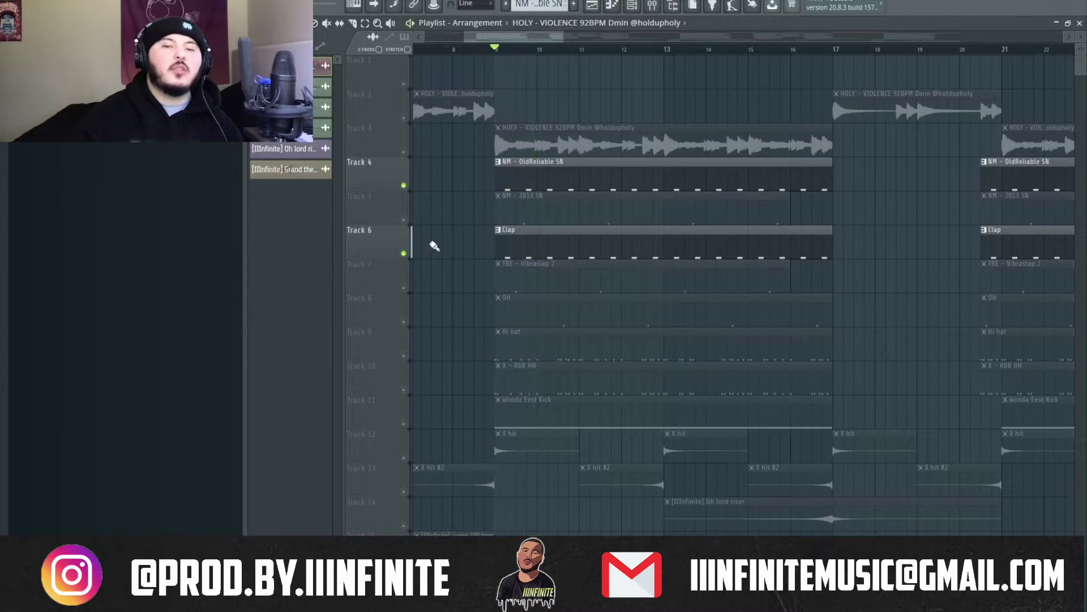
# Add the NM - 2013 SN on Track 5 to the OldReliable snare and Clap, and play all three from midway through bar 9
pyautogui.click(404, 220)
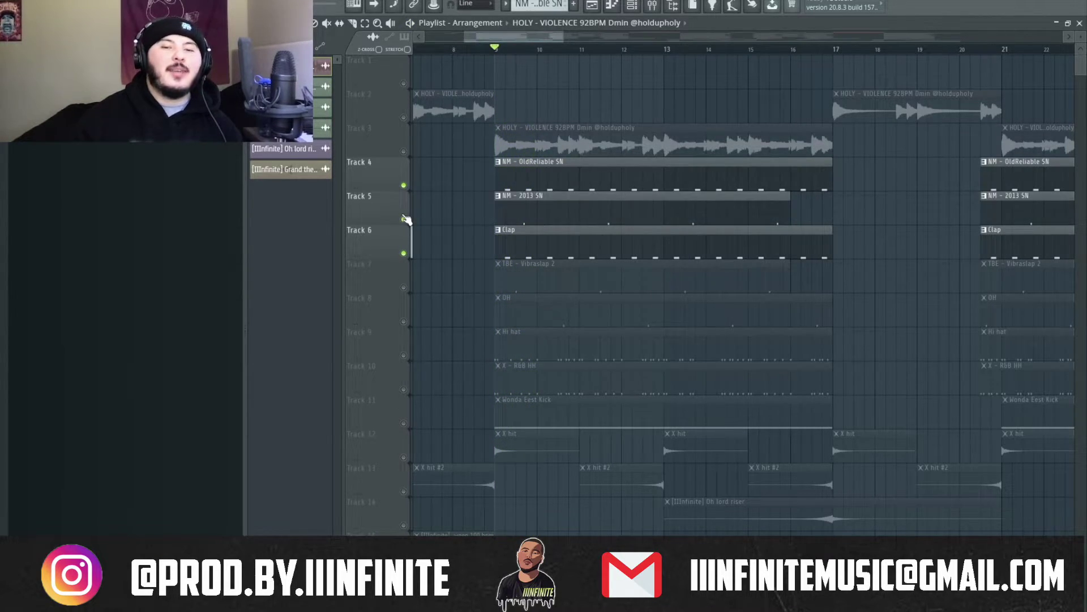
pyautogui.click(526, 50)
pyautogui.keyDown('ctrl'); pyautogui.scroll(4, 514, 127); pyautogui.keyUp('ctrl')
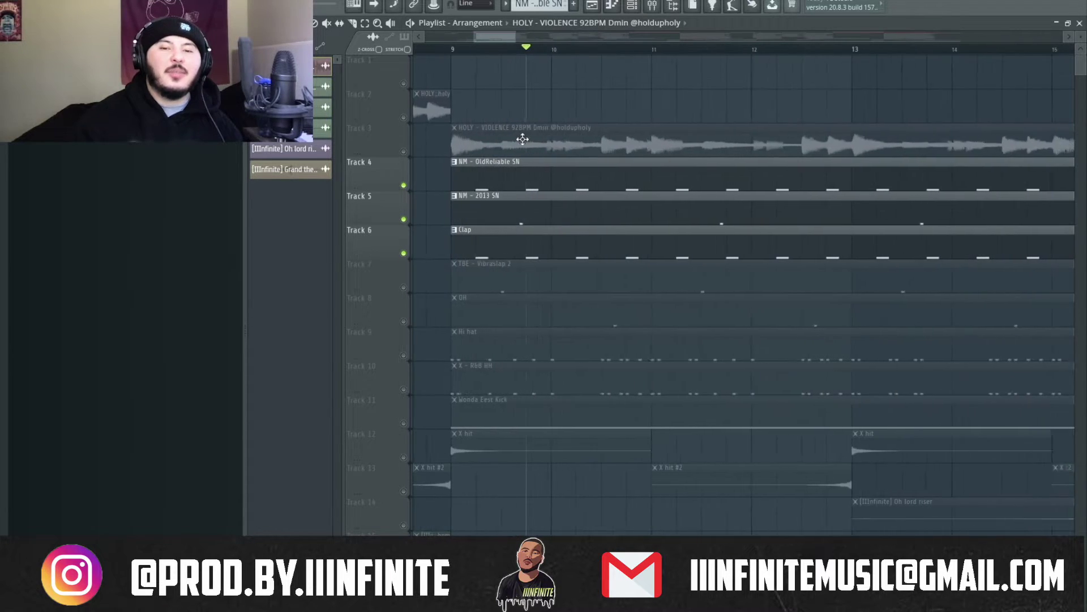
pyautogui.click(498, 50)
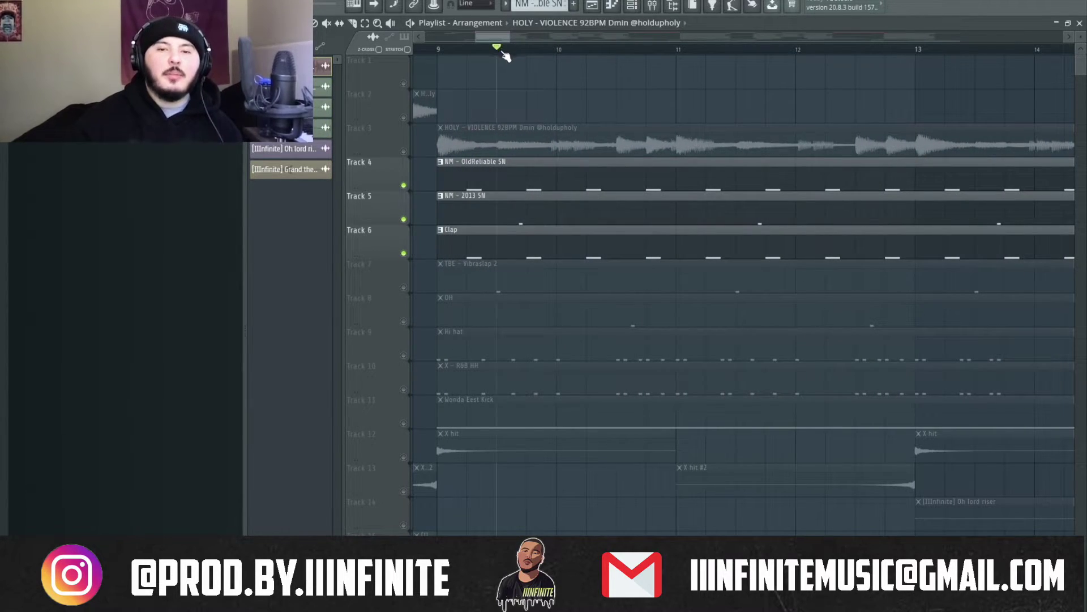
pyautogui.press('space')
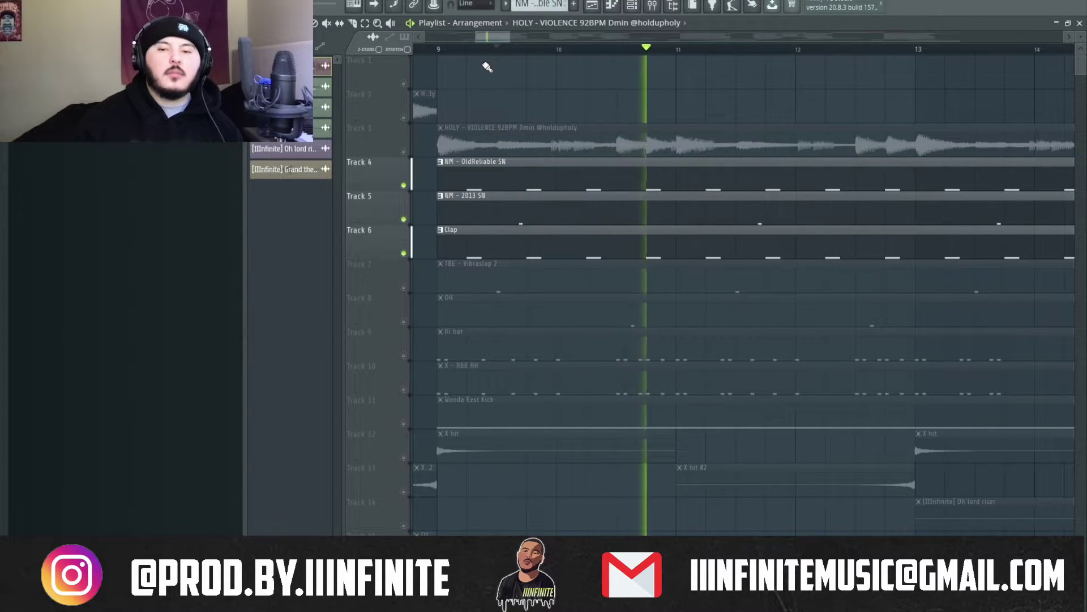
pyautogui.press('space')
# Solo the TBE - Vibraslap 2 on Track 7, select its clip together with the Clap clip, and play it from midway through bar 9
pyautogui.keyDown('ctrl'); pyautogui.click(403, 287); pyautogui.keyUp('ctrl')
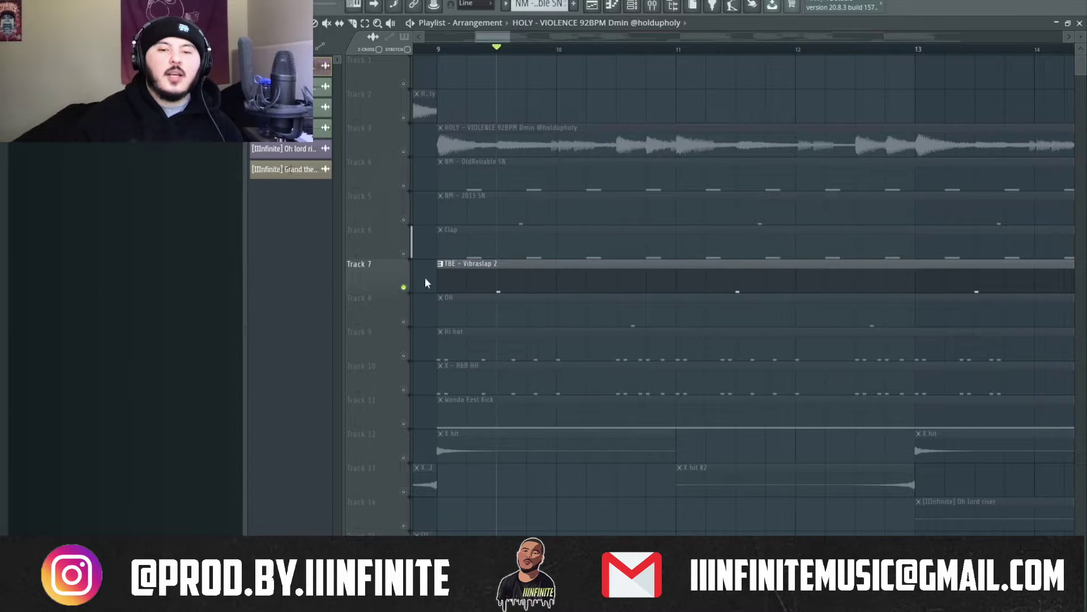
pyautogui.scroll(5, 464, 264)
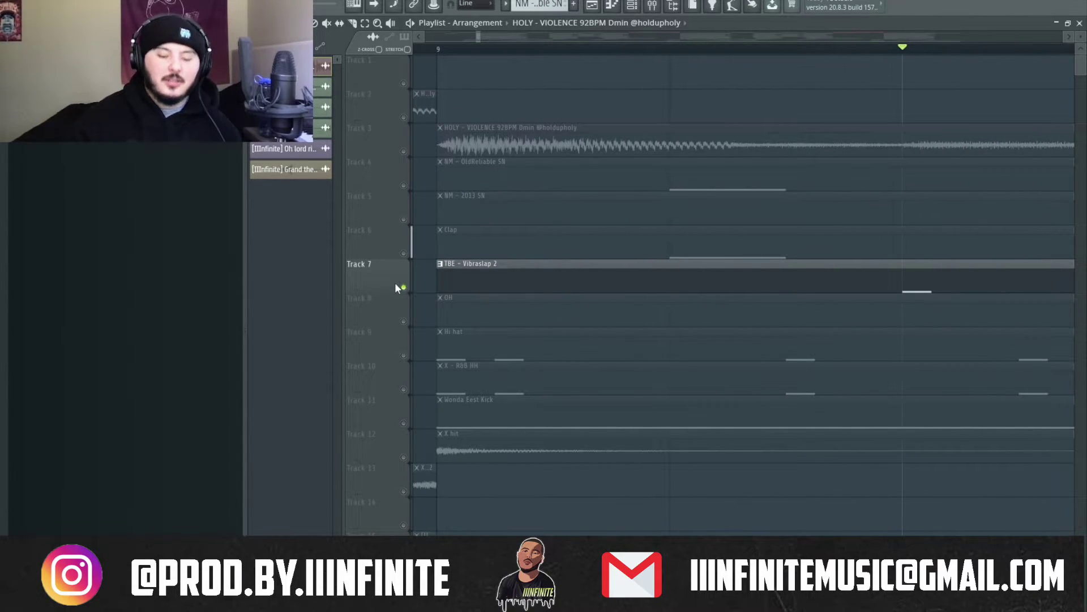
pyautogui.scroll(4, 397, 286)
pyautogui.moveTo(439, 210); pyautogui.dragTo(456, 246)
pyautogui.scroll(-4, 372, 266)
pyautogui.scroll(-5, 509, 316)
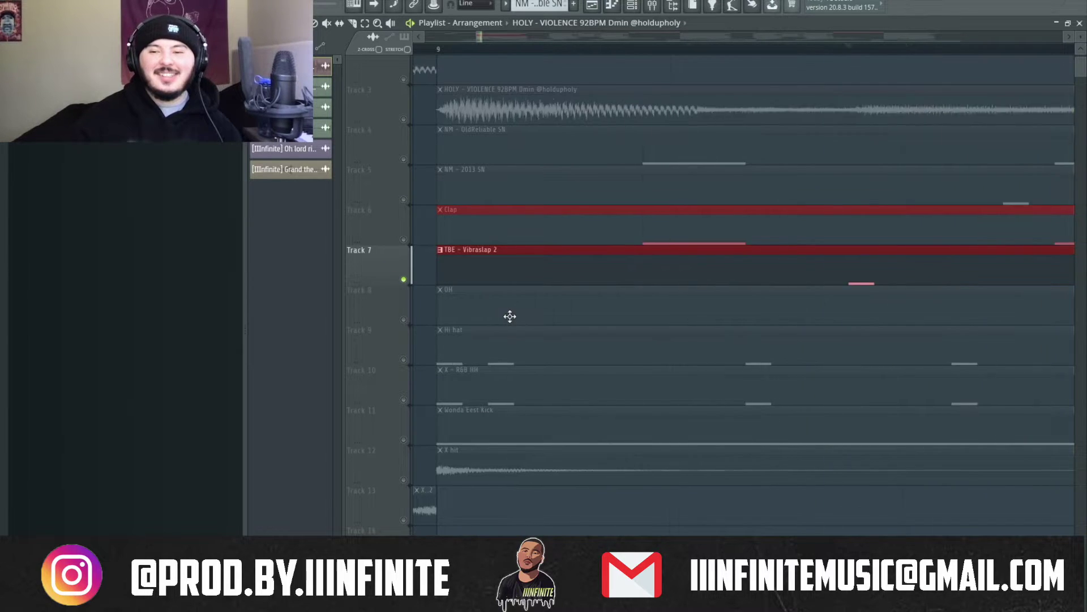
# Solo the OH open hat on Track 8 and play it from the middle of bar 10
pyautogui.click(399, 316)
pyautogui.press('space')
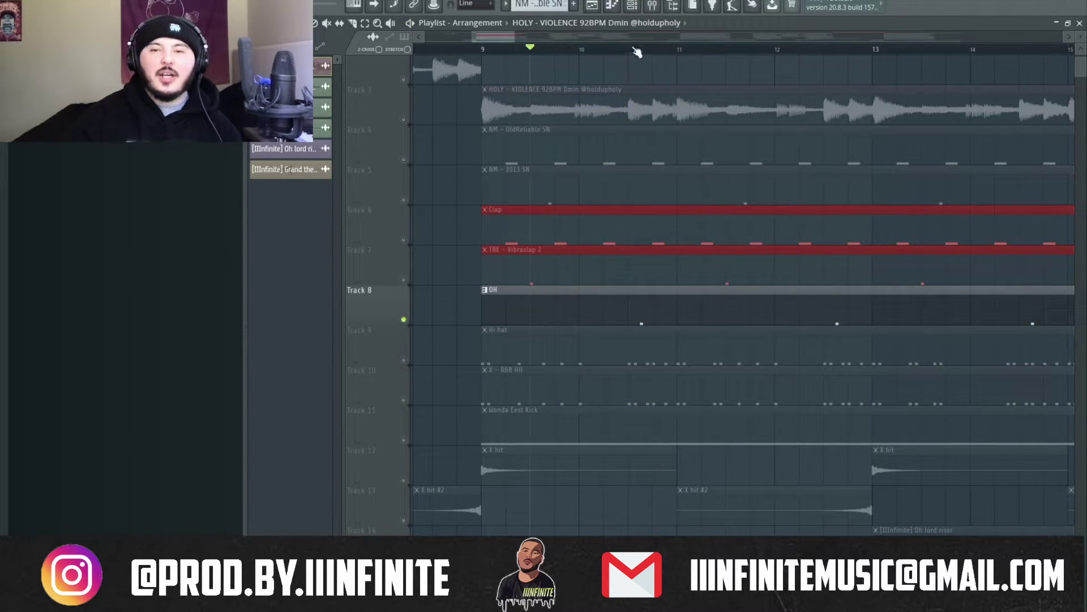
pyautogui.press('space')
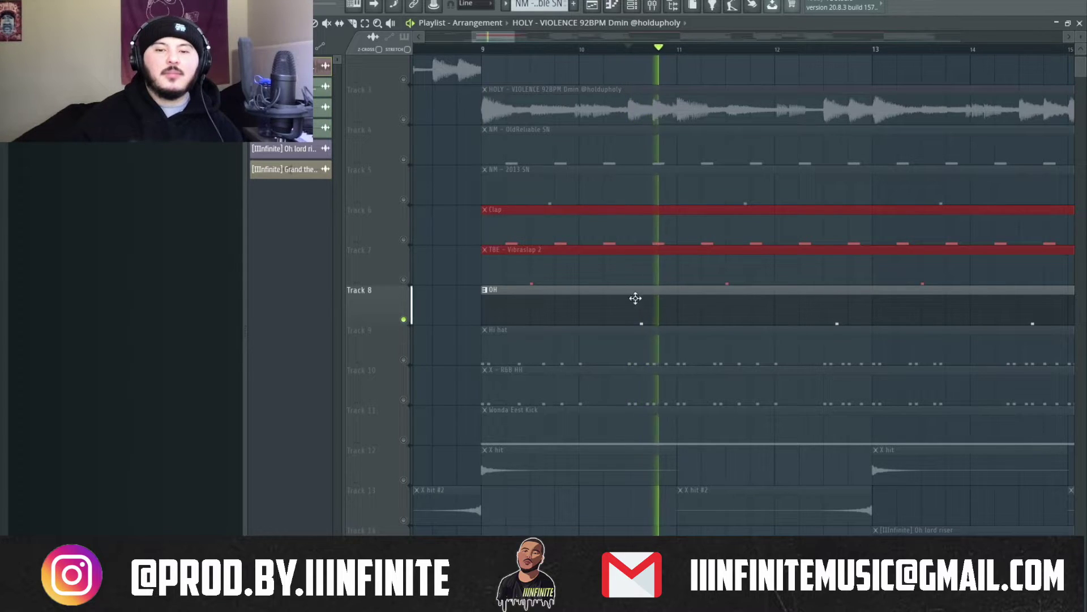
pyautogui.press('space')
# Solo the Hi hat on Track 9 and play it from bar 9
pyautogui.click(408, 363)
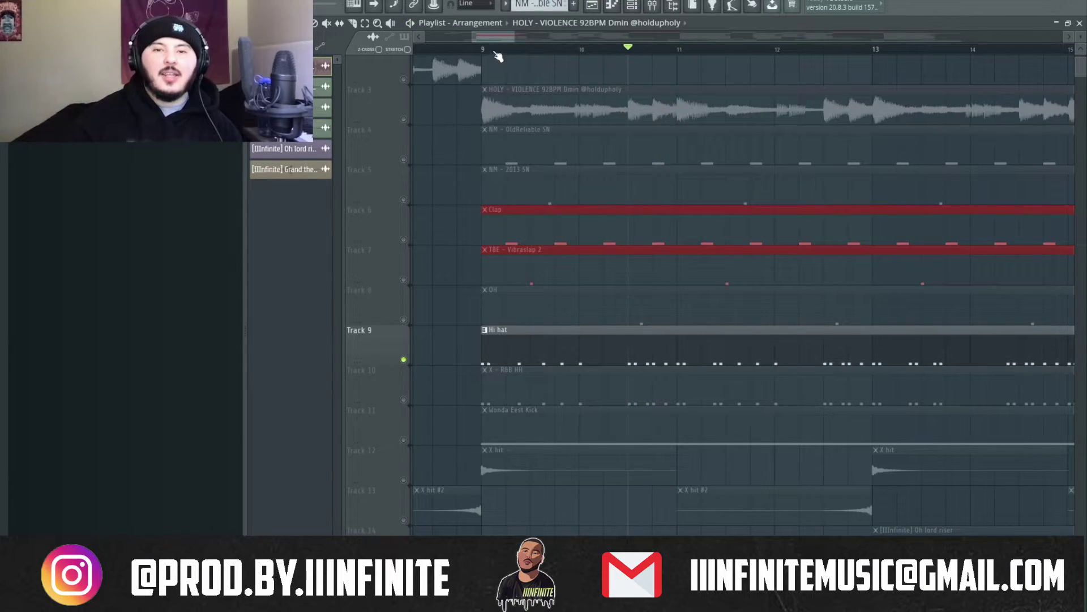
pyautogui.keyDown('ctrl'); pyautogui.click(405, 401); pyautogui.keyUp('ctrl')
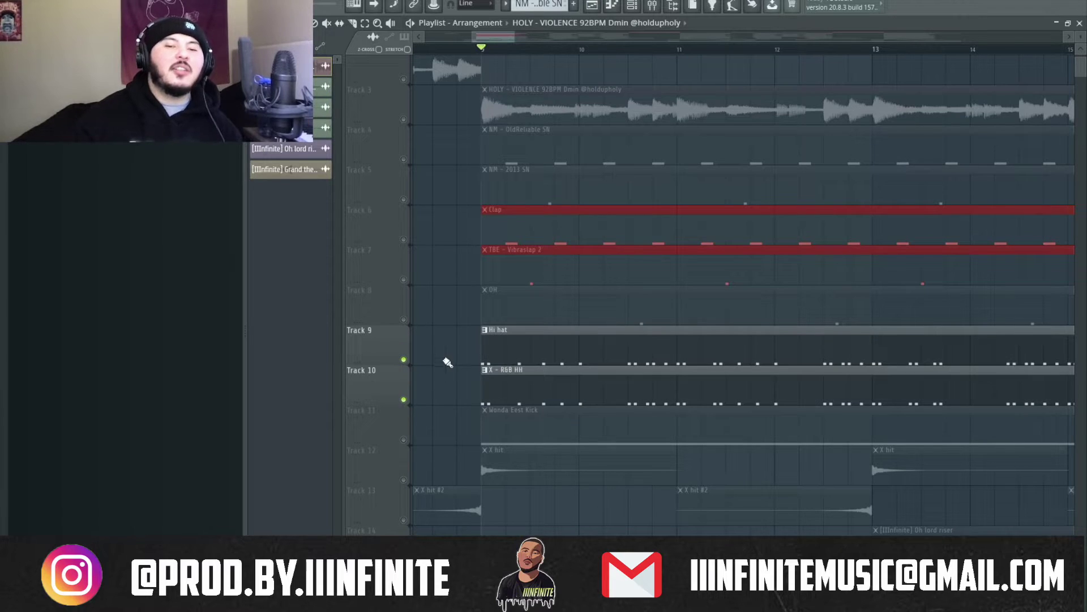
pyautogui.keyDown('ctrl'); pyautogui.click(404, 368); pyautogui.keyUp('ctrl')
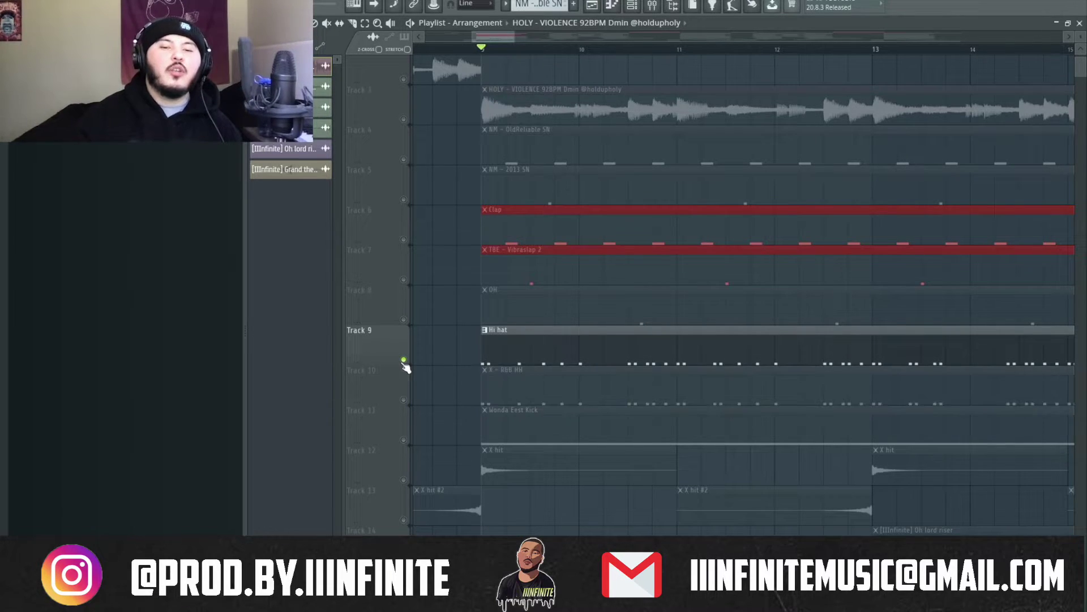
pyautogui.press('space')
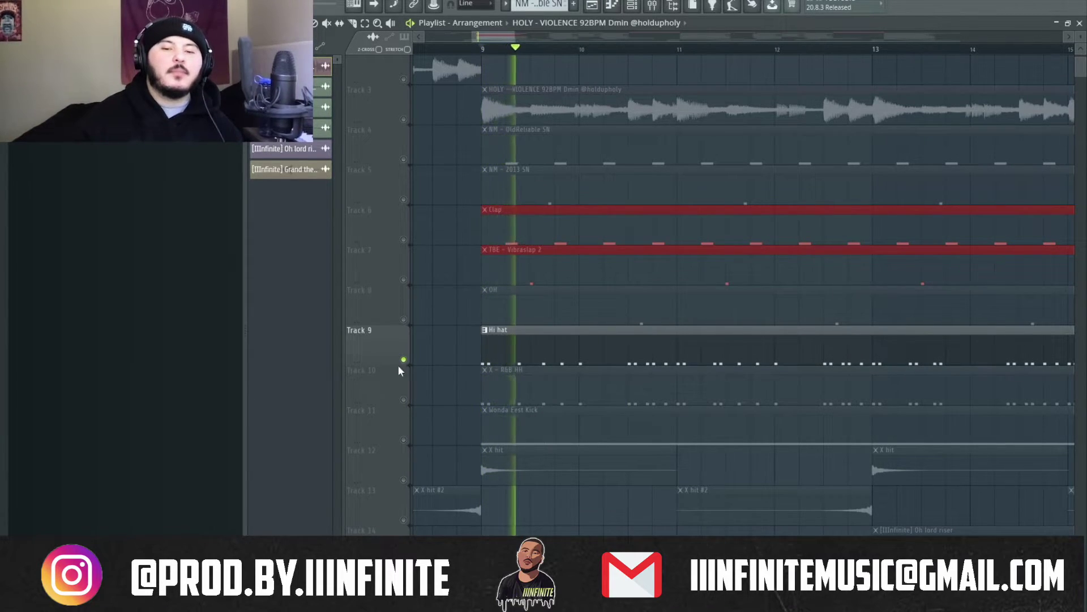
pyautogui.press('space')
# Play the X - R&B HH on Track 10 by itself from bar 9, and again layered with the Hi hat on Track 9
pyautogui.keyDown('ctrl'); pyautogui.click(404, 401); pyautogui.keyUp('ctrl')
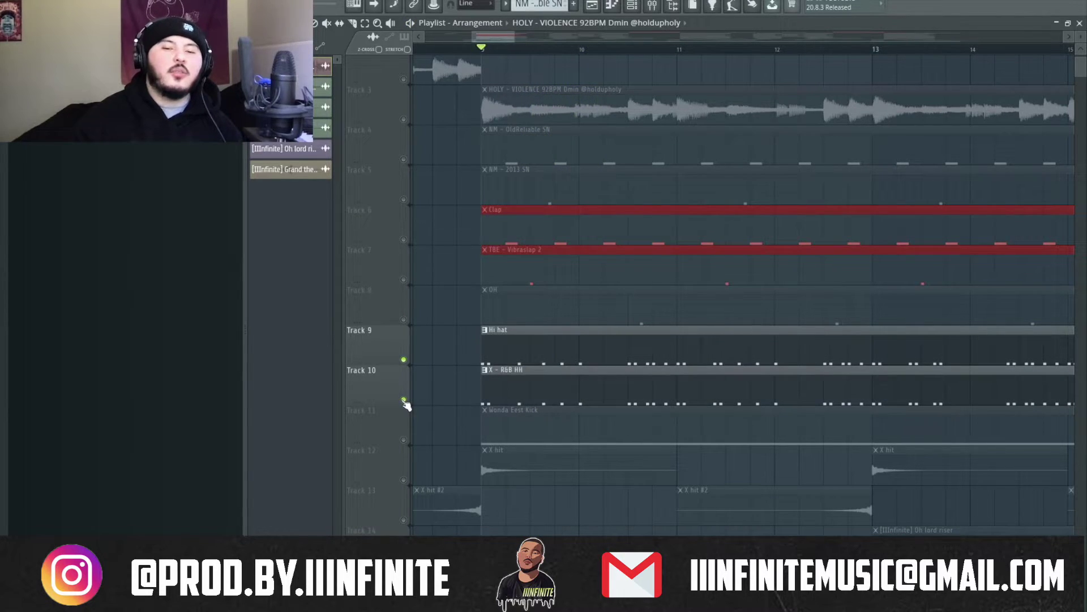
pyautogui.click(404, 361)
pyautogui.press('space')
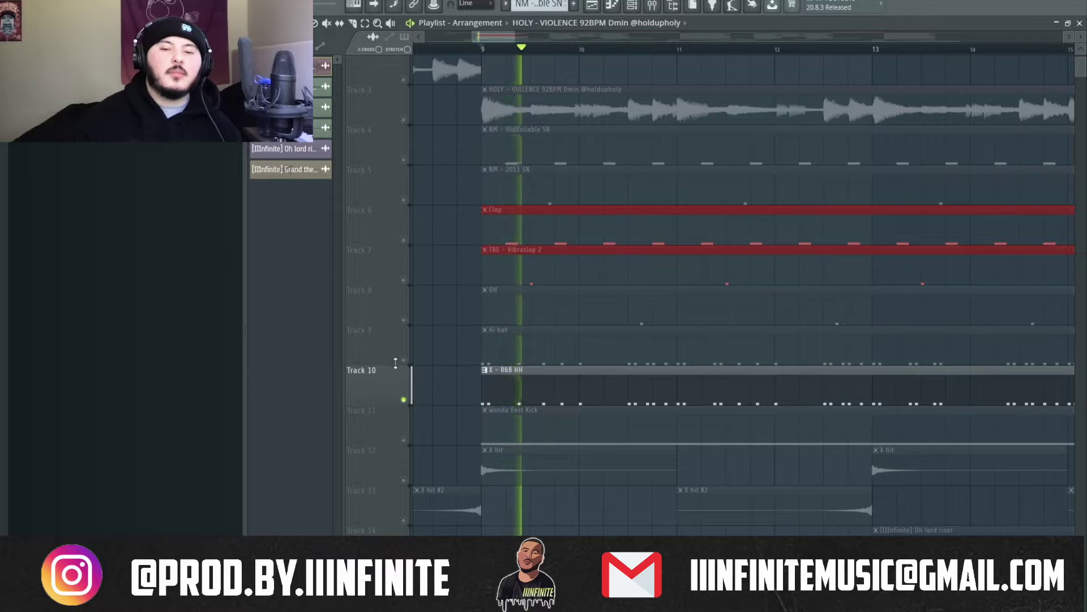
pyautogui.press('space')
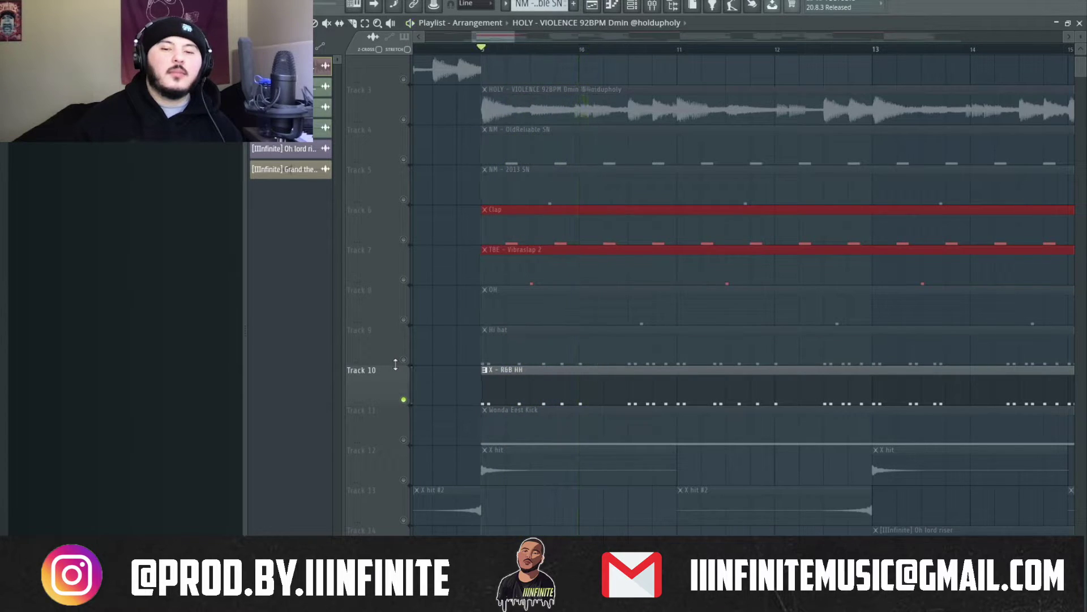
pyautogui.click(403, 360)
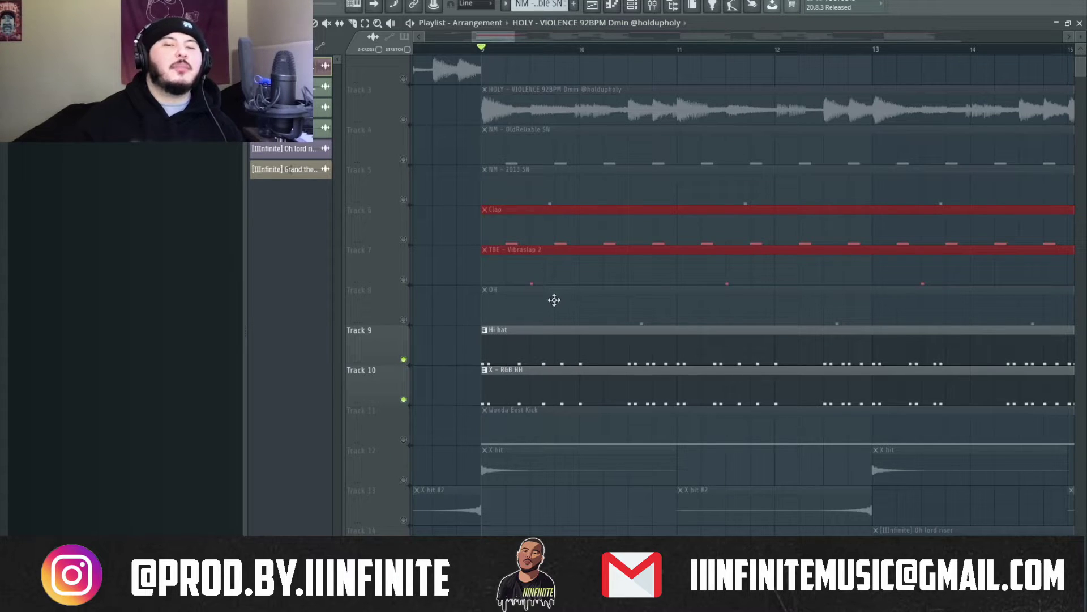
pyautogui.press('space')
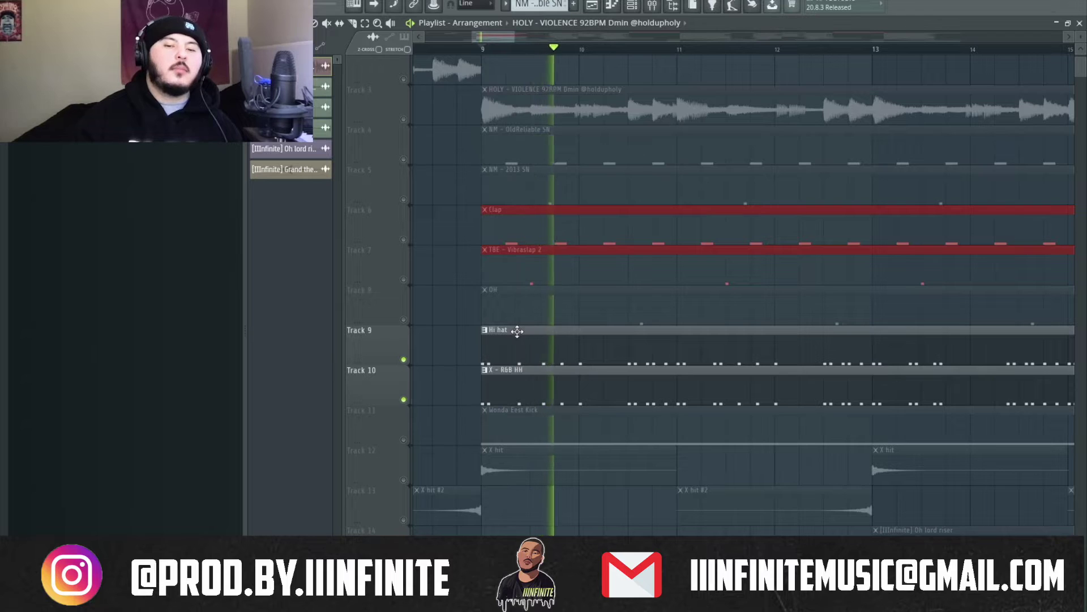
pyautogui.press('space')
# Solo the Wonda Eest Kick on Track 11 and listen to its pattern from bar 9 almost to bar 13
pyautogui.keyDown('ctrl'); pyautogui.click(404, 400); pyautogui.keyUp('ctrl')
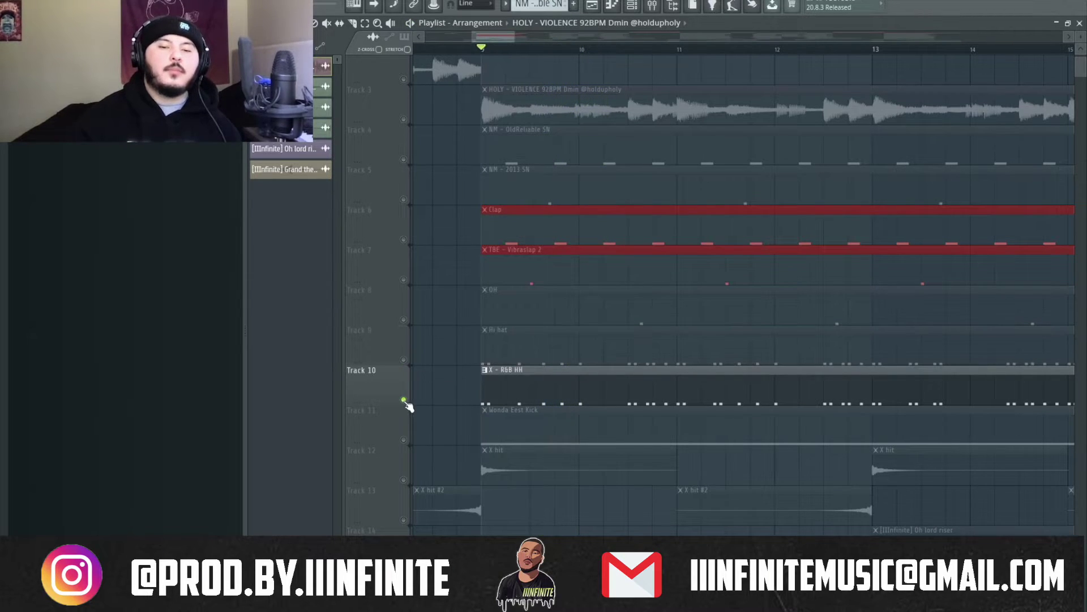
pyautogui.rightClick(400, 446)
pyautogui.click(395, 444)
pyautogui.rightClick(403, 440)
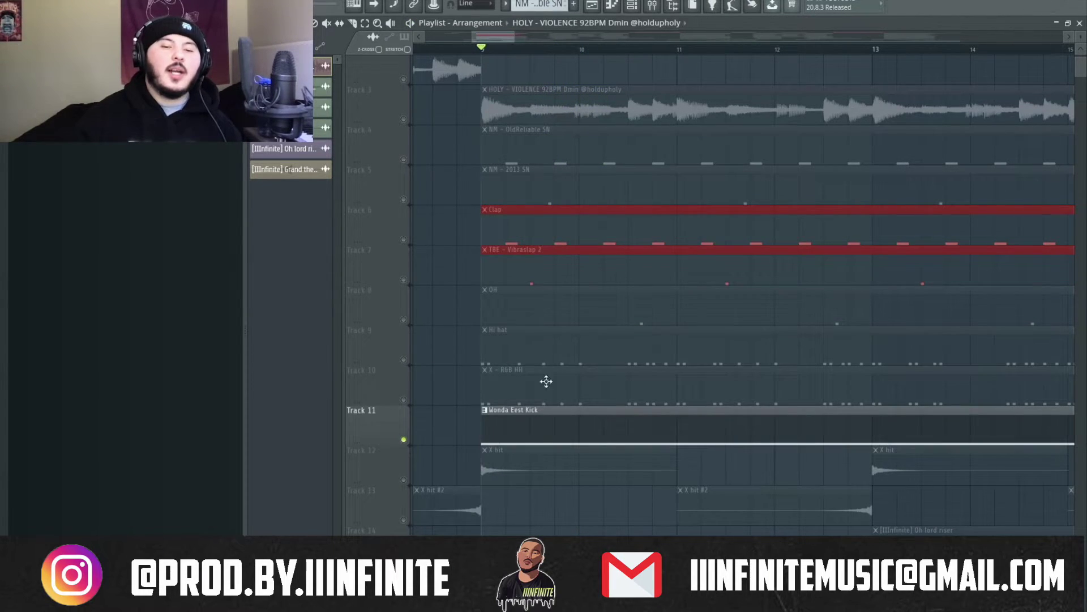
pyautogui.press('space')
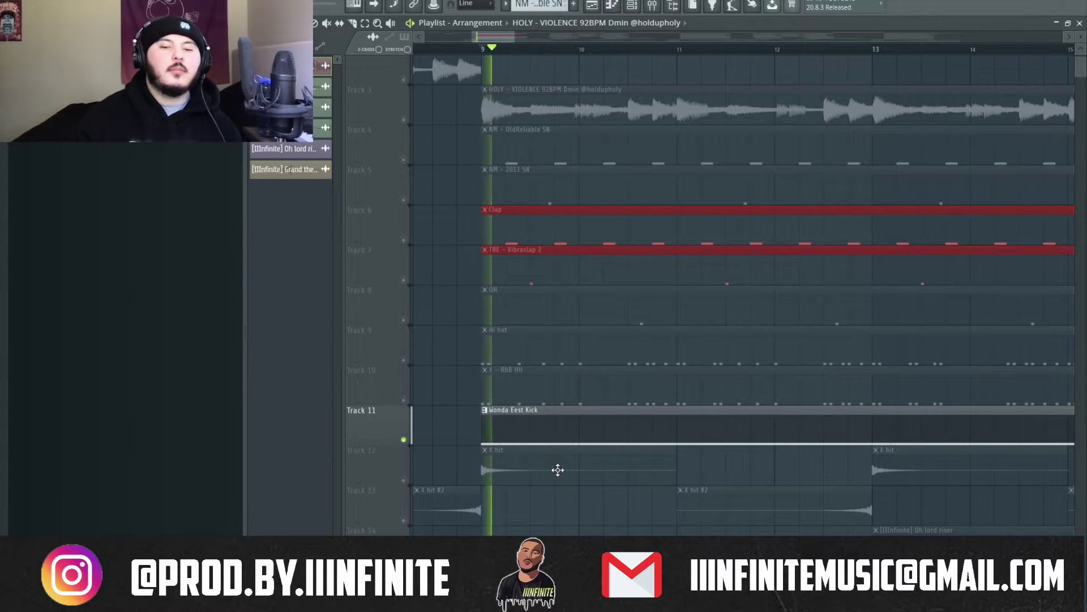
pyautogui.press('space')
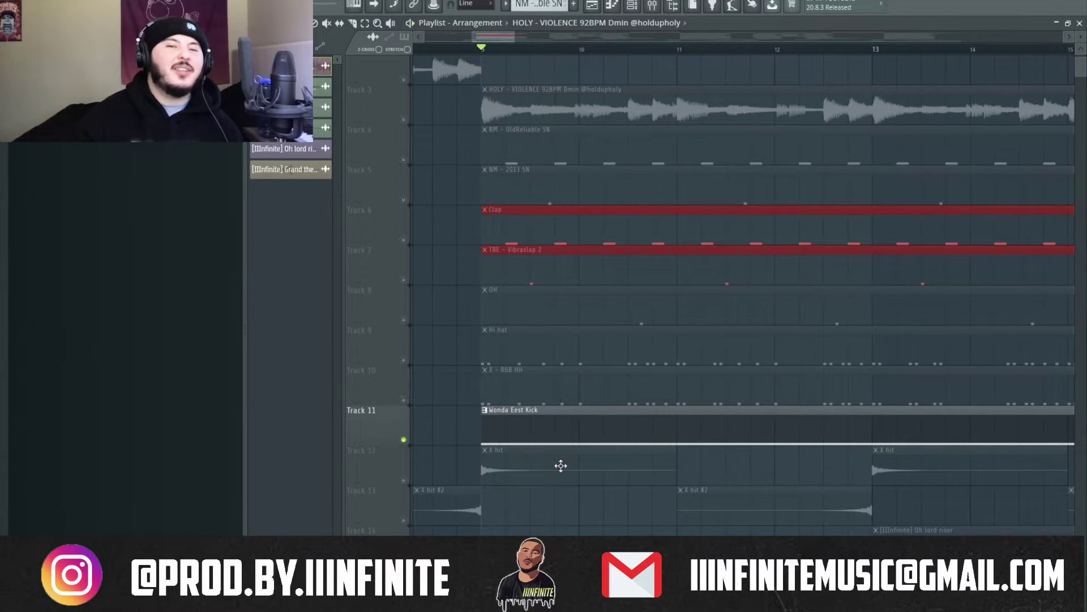
pyautogui.press('space')
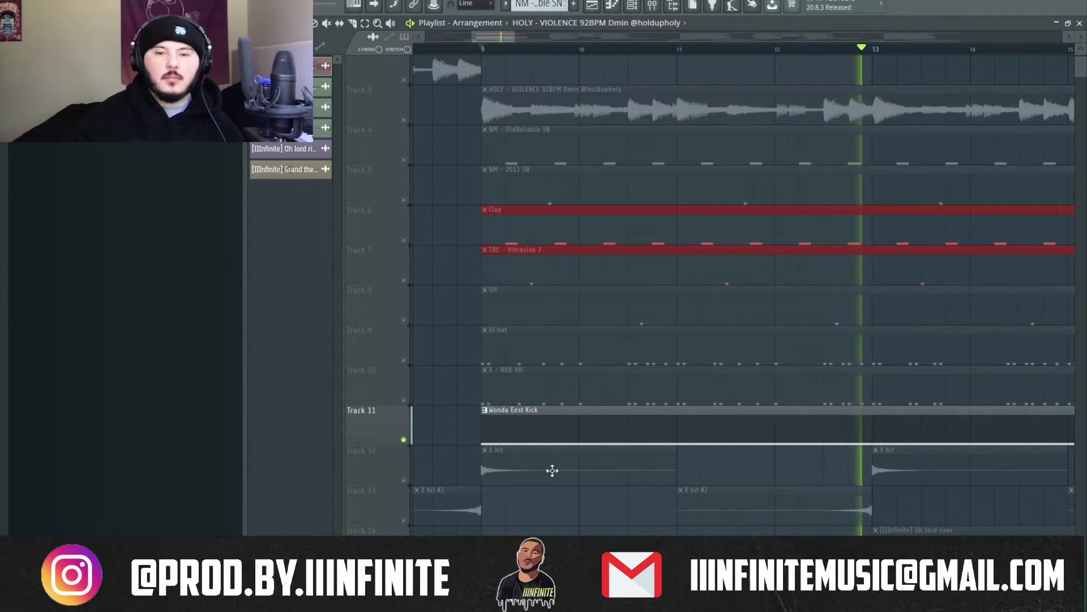
pyautogui.press('space')
# Move the drum and X hit clips from Track 4 onward down one track, and place the Wonda Eest Kick clips on Track 4
pyautogui.moveTo(375, 152); pyautogui.dragTo(299, 486)
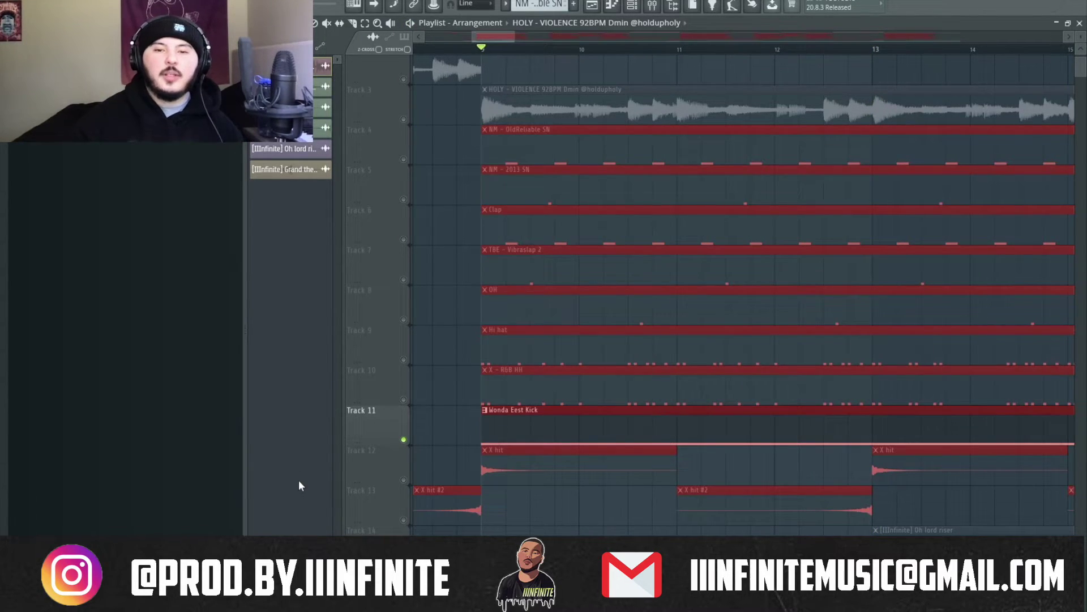
pyautogui.hotkey('shift', 'Down')
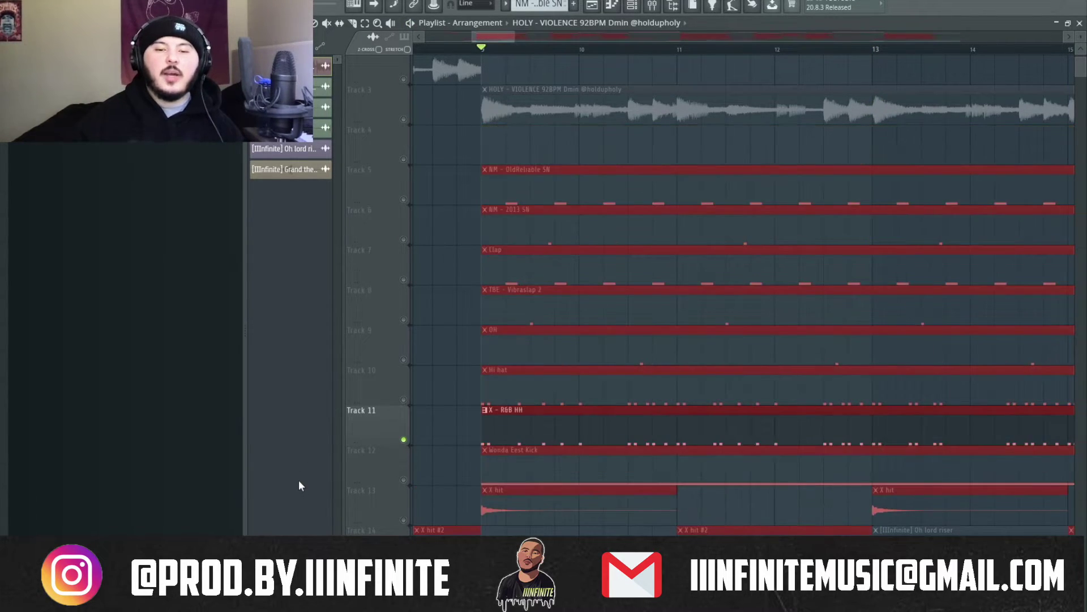
pyautogui.click(510, 460)
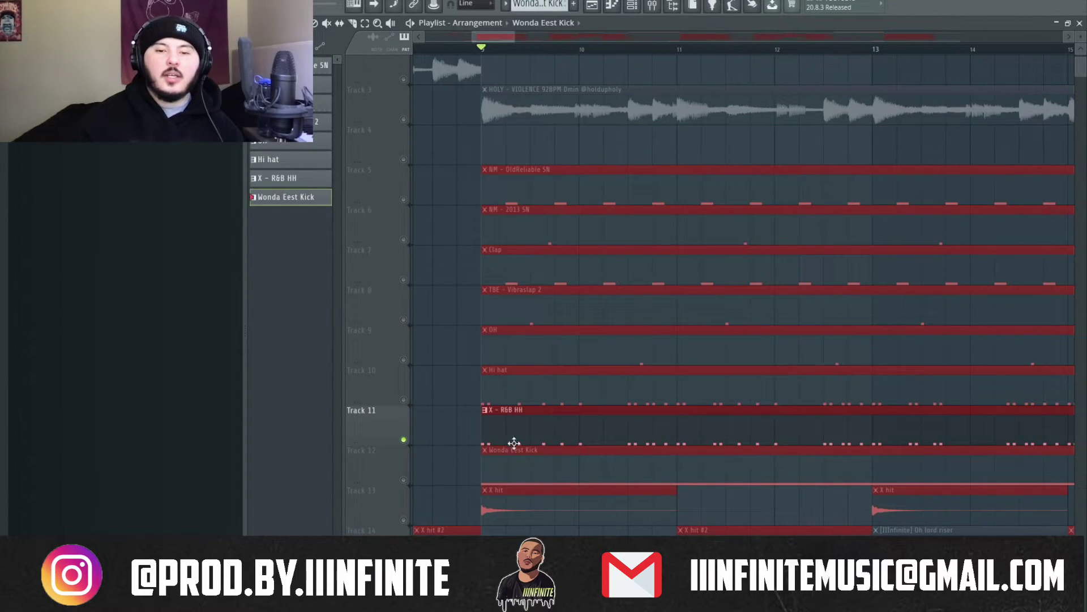
pyautogui.click(481, 433)
pyautogui.moveTo(512, 456); pyautogui.dragTo(513, 135)
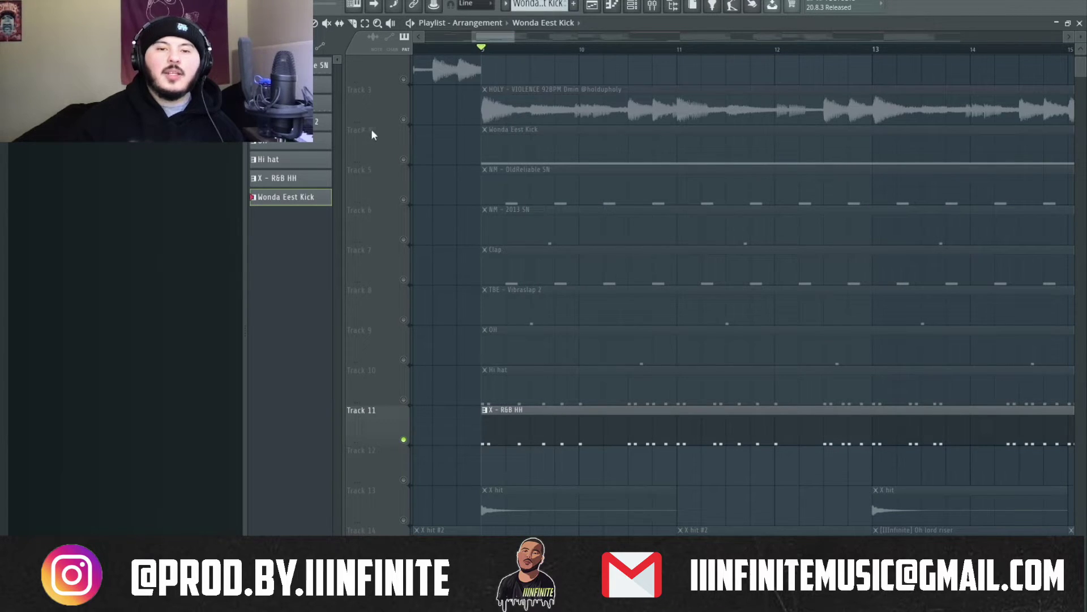
# Enable Tracks 3 and 4, and discard the note lengths of the Wonda Eest Kick pattern in its piano roll before returning to the playlist
pyautogui.click(403, 120)
pyautogui.click(404, 160)
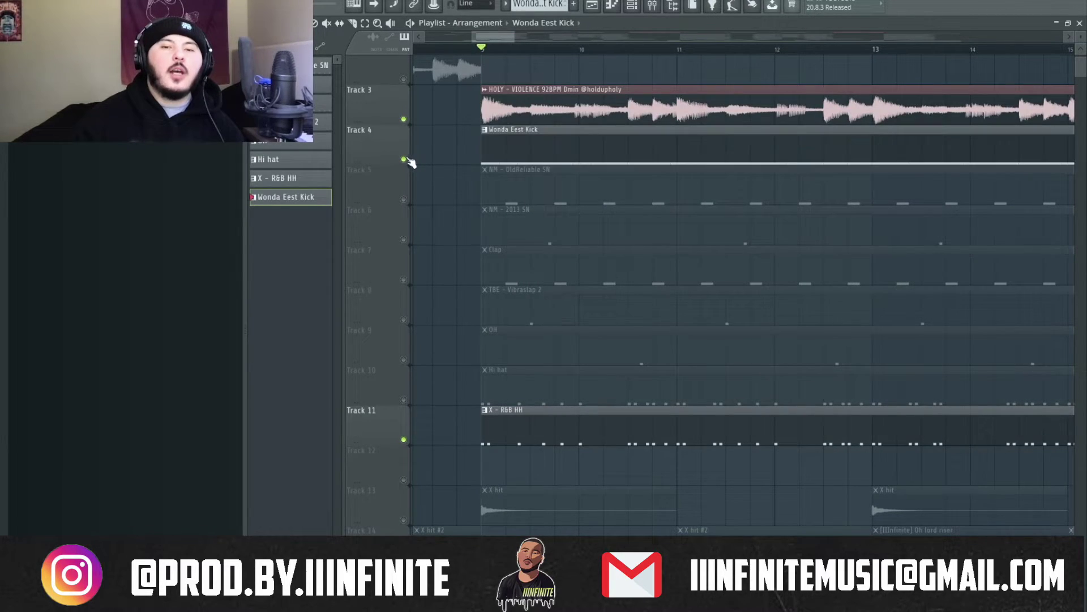
pyautogui.doubleClick(508, 150)
pyautogui.hotkey('shift', 'd')
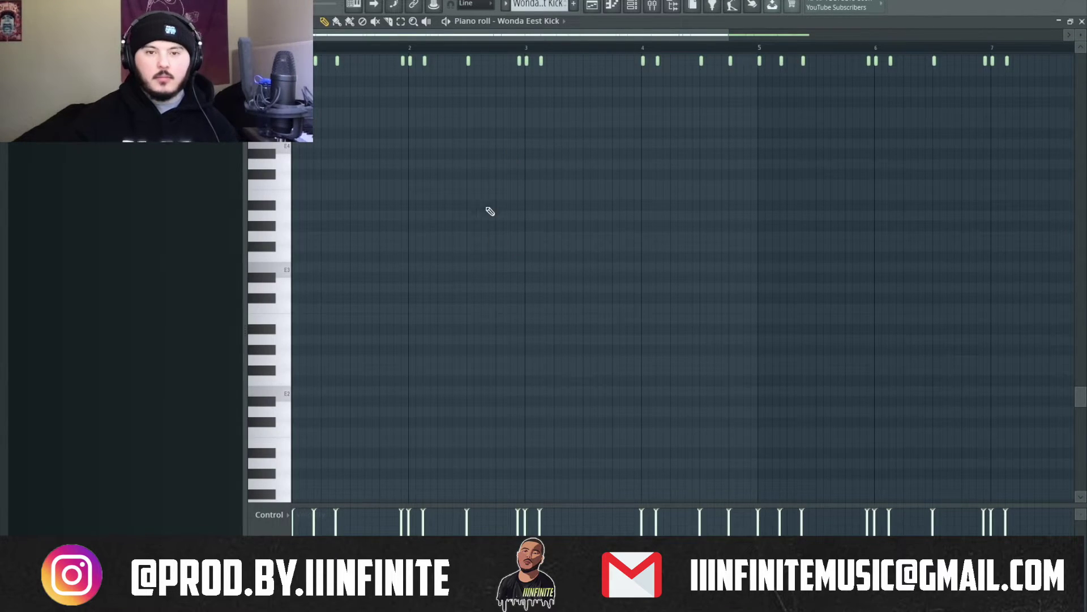
pyautogui.press('F5')
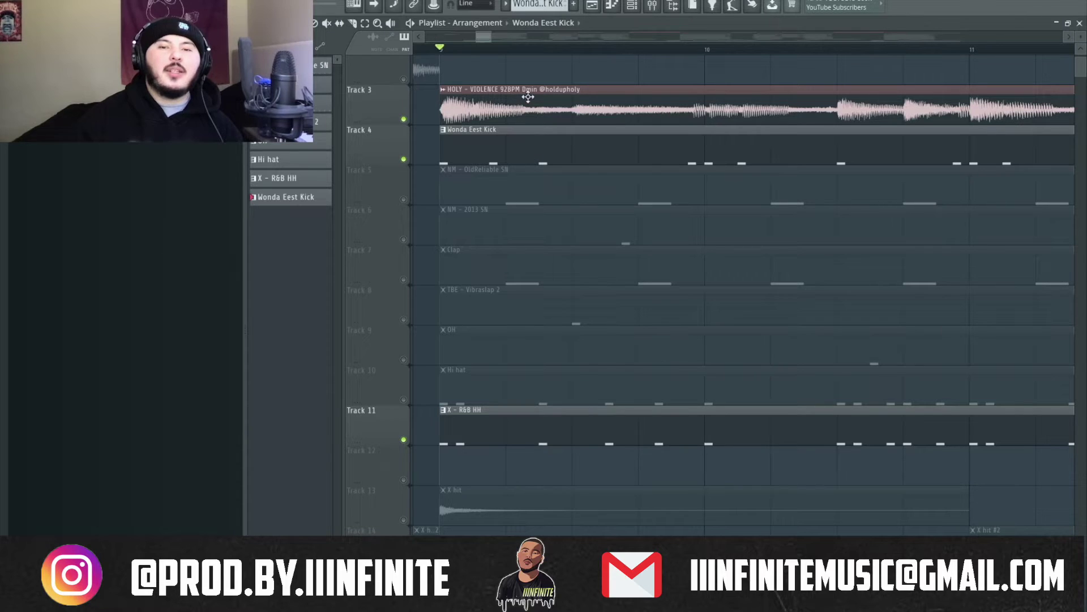
# Silence the X - R&B HH on Track 11 and play the melody and Wonda Eest Kick together from bar 9
pyautogui.moveTo(490, 36); pyautogui.dragTo(494, 36)
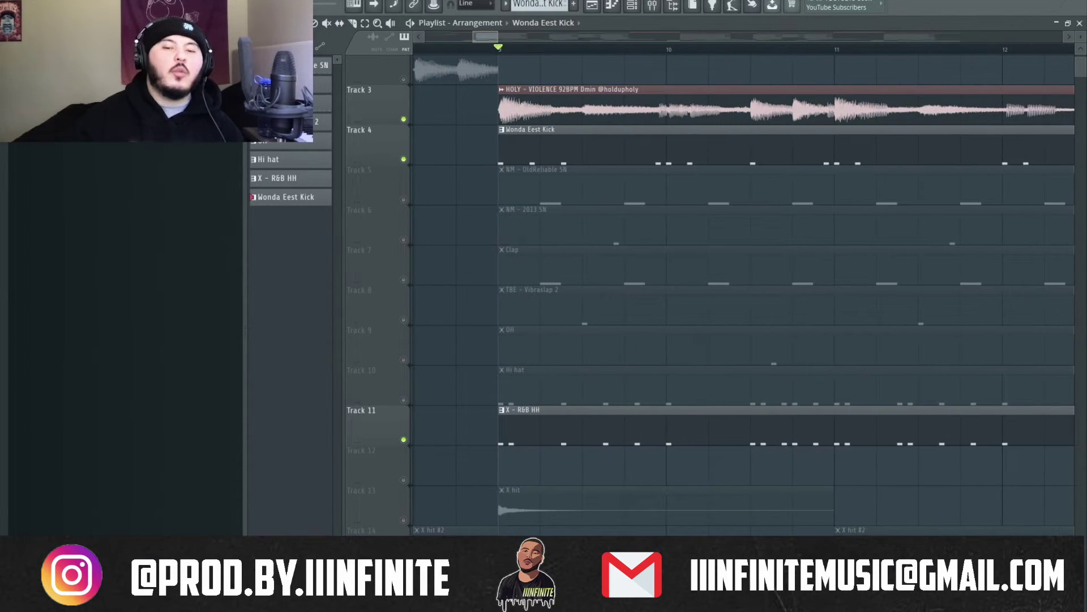
pyautogui.click(403, 440)
pyautogui.press('space')
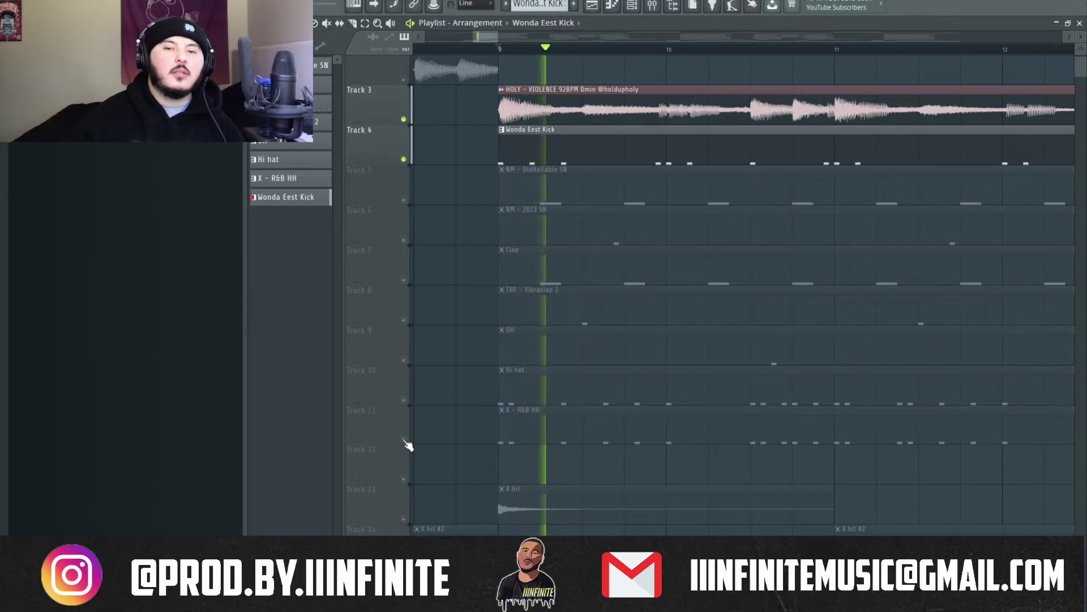
pyautogui.press('space')
# Play the Track 3 melody by itself and the Track 4 kick by itself from bar 9, and re-enable all tracks
pyautogui.click(400, 126)
pyautogui.press('space')
pyautogui.press('space')
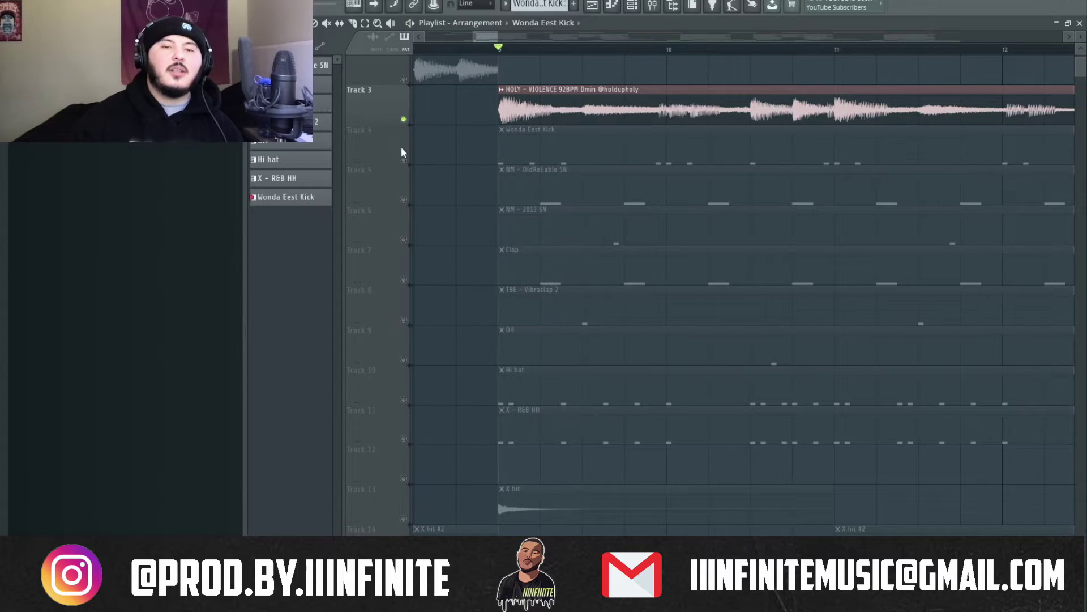
pyautogui.rightClick(403, 160)
pyautogui.press('space')
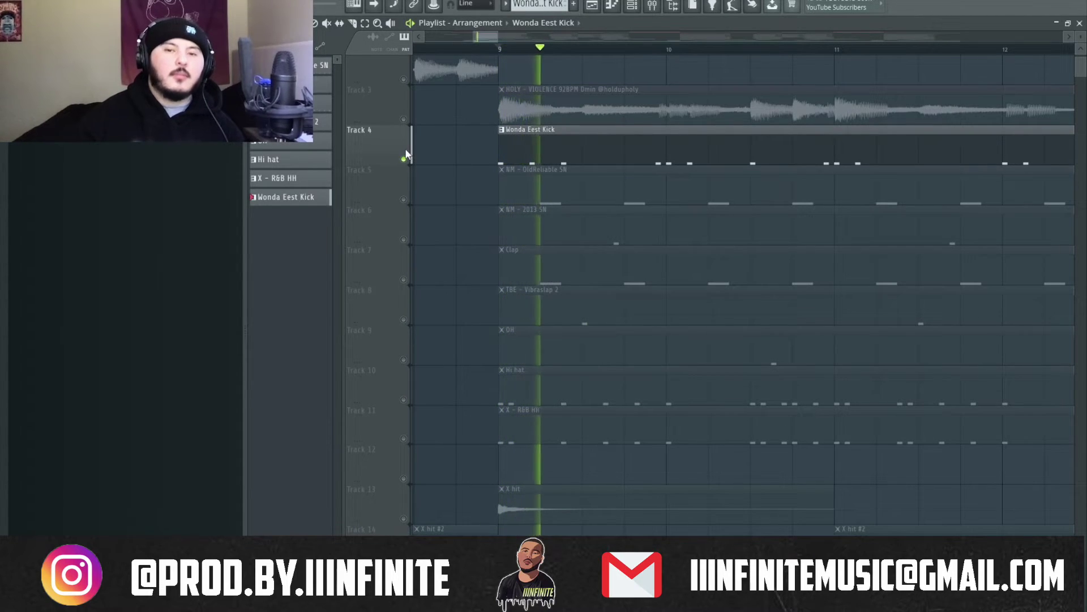
pyautogui.press('space')
pyautogui.rightClick(405, 149)
pyautogui.click(402, 142)
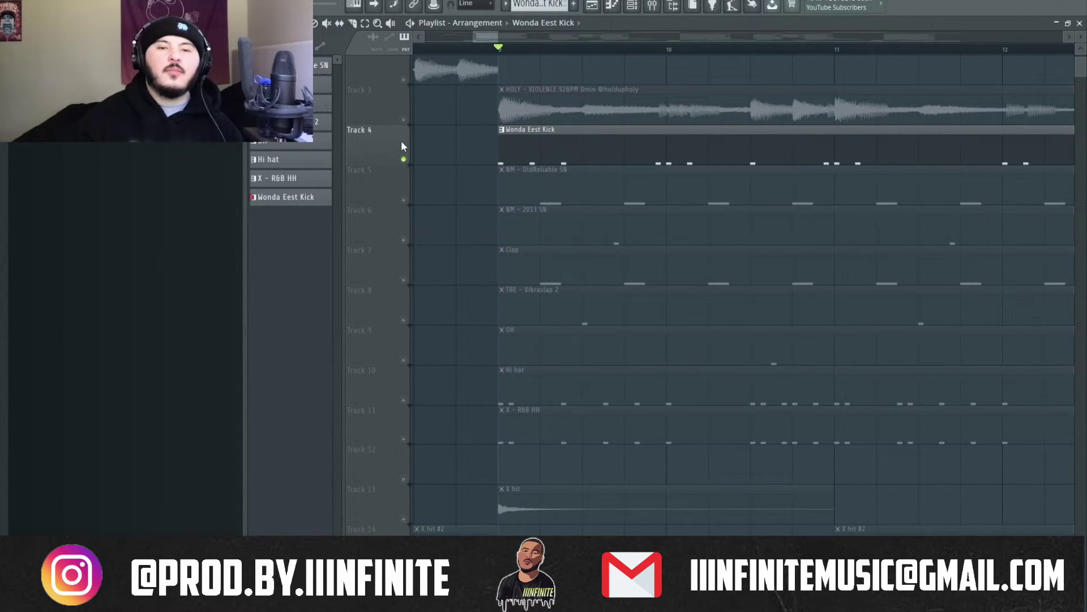
pyautogui.rightClick(403, 160)
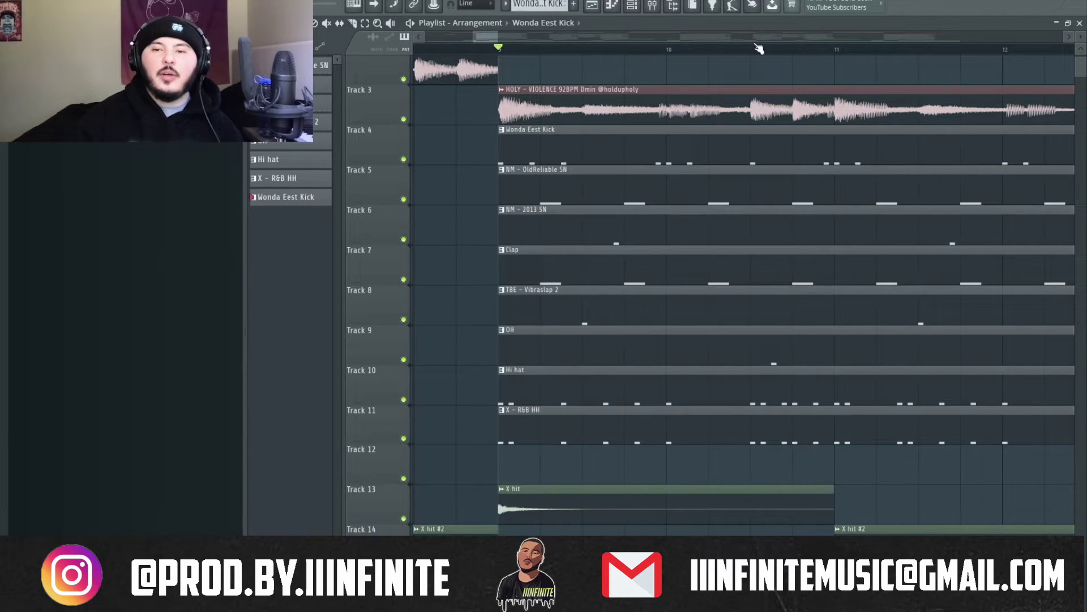
# Select the melody and Wonda Eest Kick clips at bar 9 and play only Tracks 3 and 4 to just past bar 10
pyautogui.moveTo(753, 100); pyautogui.dragTo(763, 152)
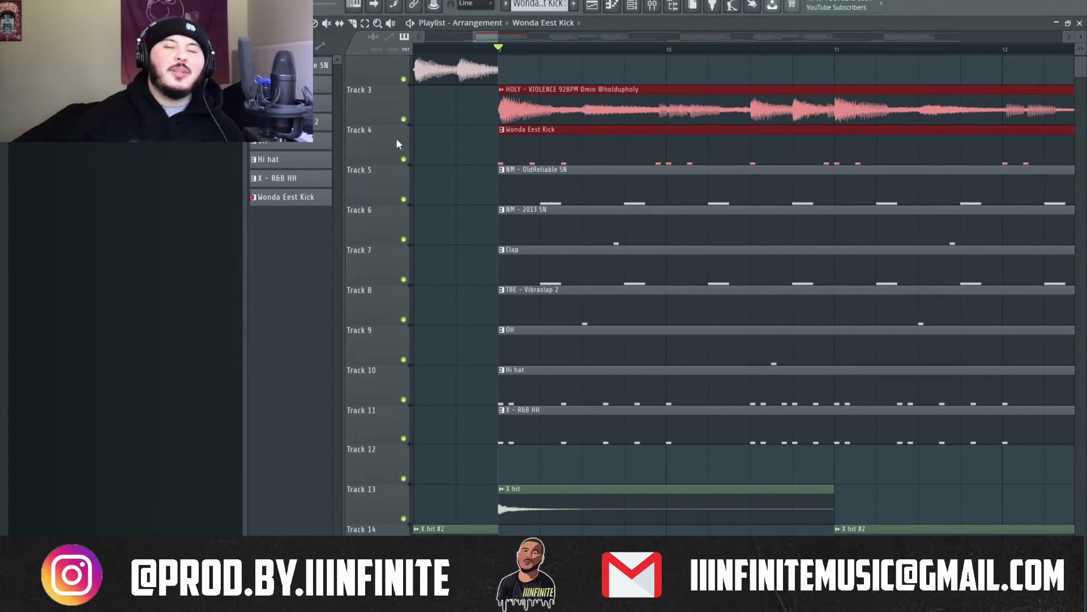
pyautogui.click(404, 119)
pyautogui.click(403, 119)
pyautogui.rightClick(404, 120)
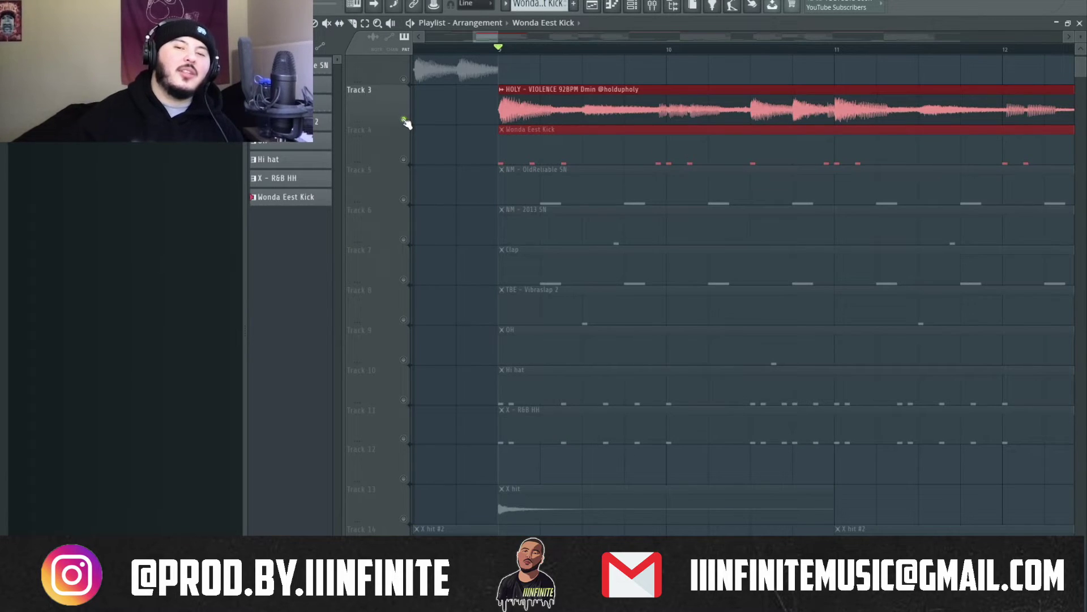
pyautogui.click(404, 160)
pyautogui.press('space')
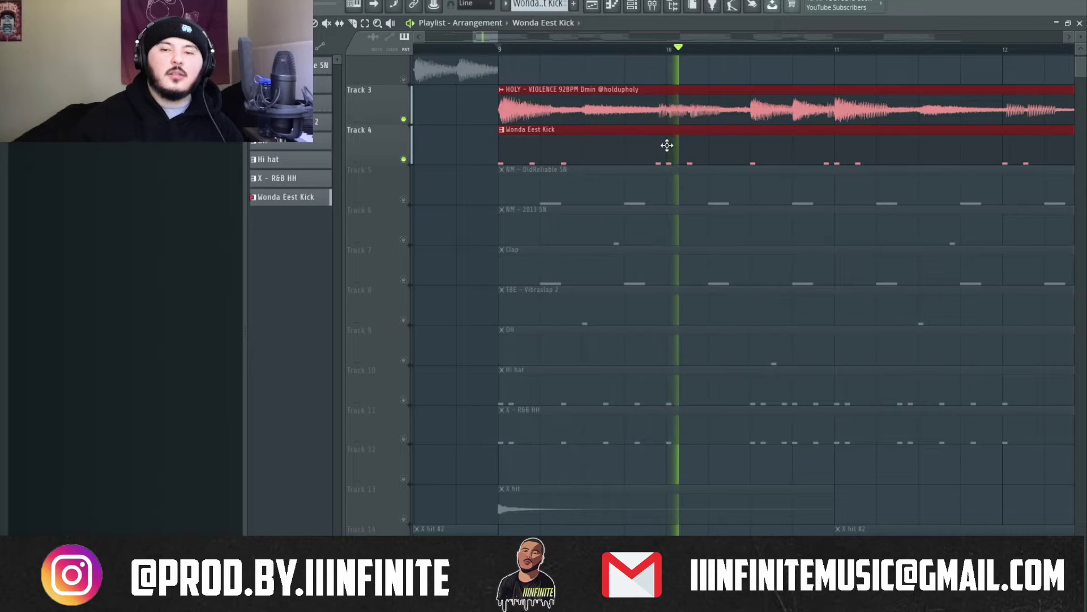
pyautogui.press('space')
# Mark the melody and kick hits around bar 10 on Tracks 3 and 4 to compare them, and clear the selection
pyautogui.press('c')
pyautogui.moveTo(661, 103); pyautogui.dragTo(665, 116)
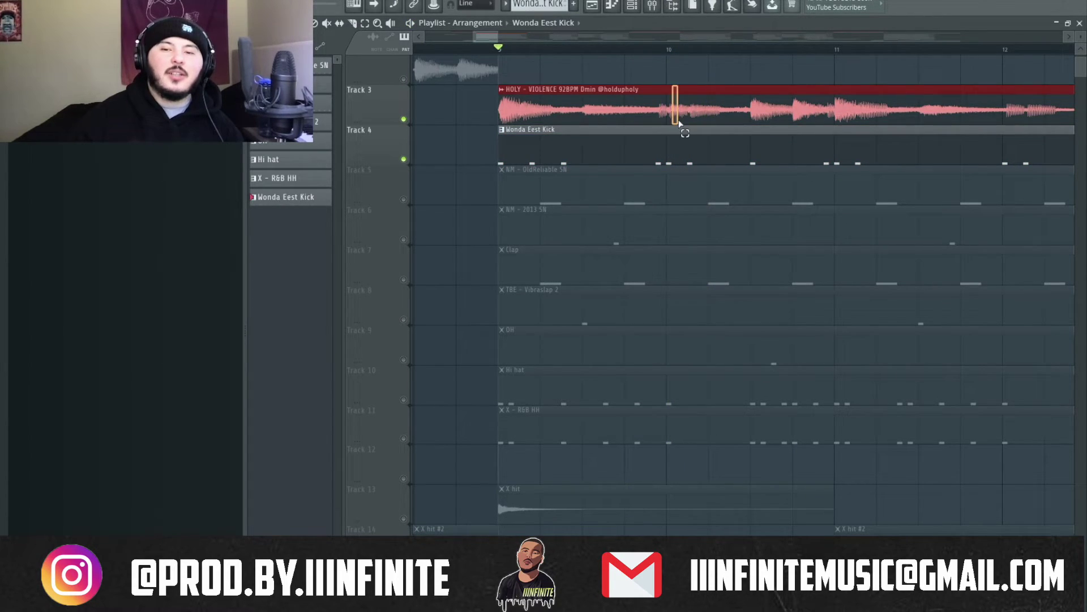
pyautogui.moveTo(657, 151); pyautogui.dragTo(669, 162)
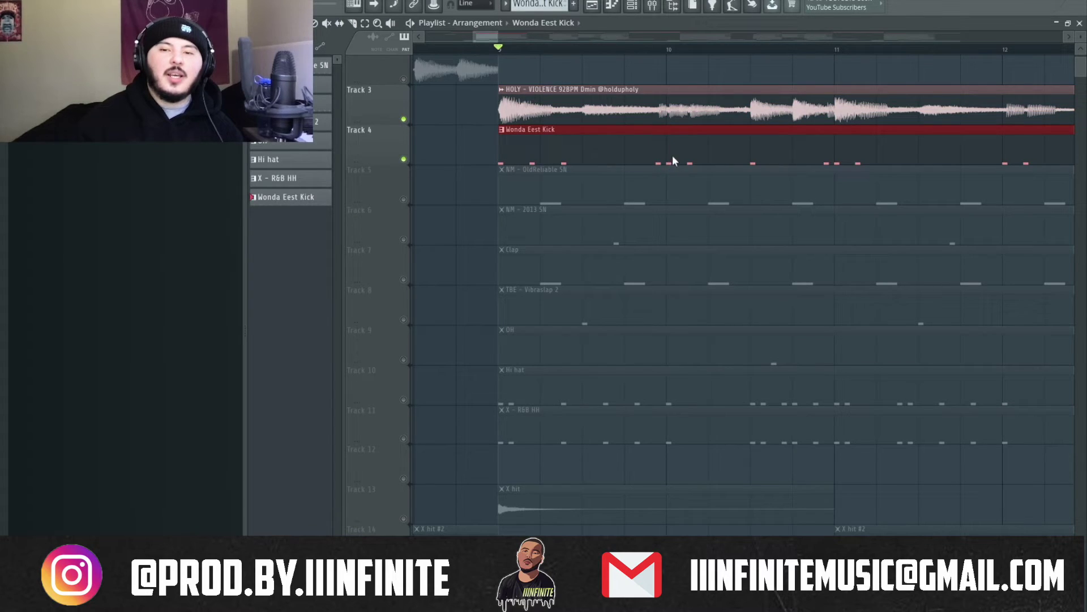
pyautogui.click(695, 107)
pyautogui.click(681, 156)
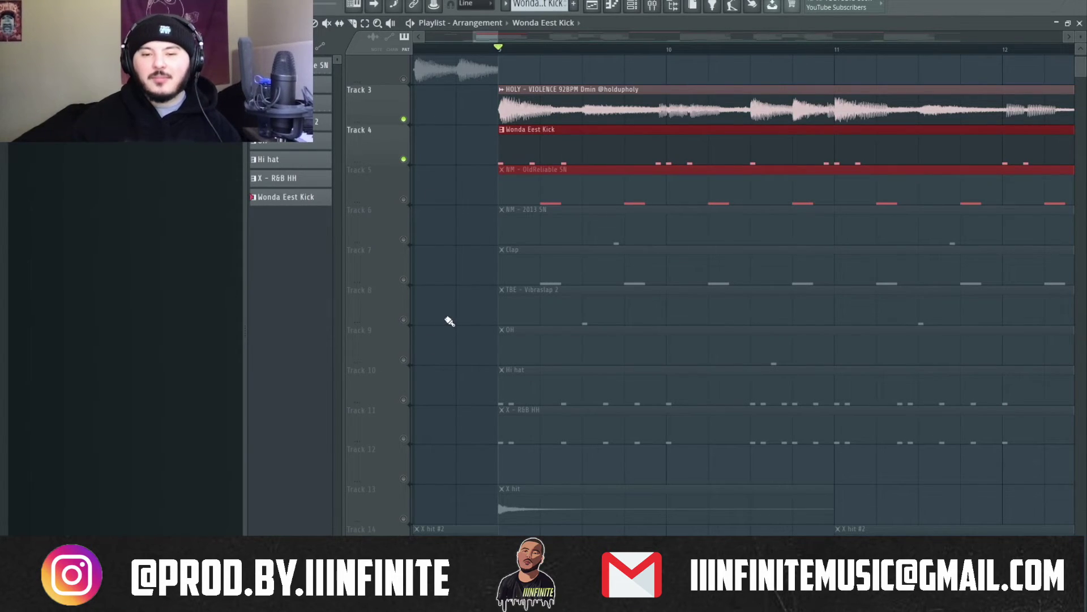
pyautogui.hotkey('ctrl', 'd')
# Solo the X hit on Track 13, play it from bar 9, and re-enable all tracks
pyautogui.scroll(-3, 406, 463)
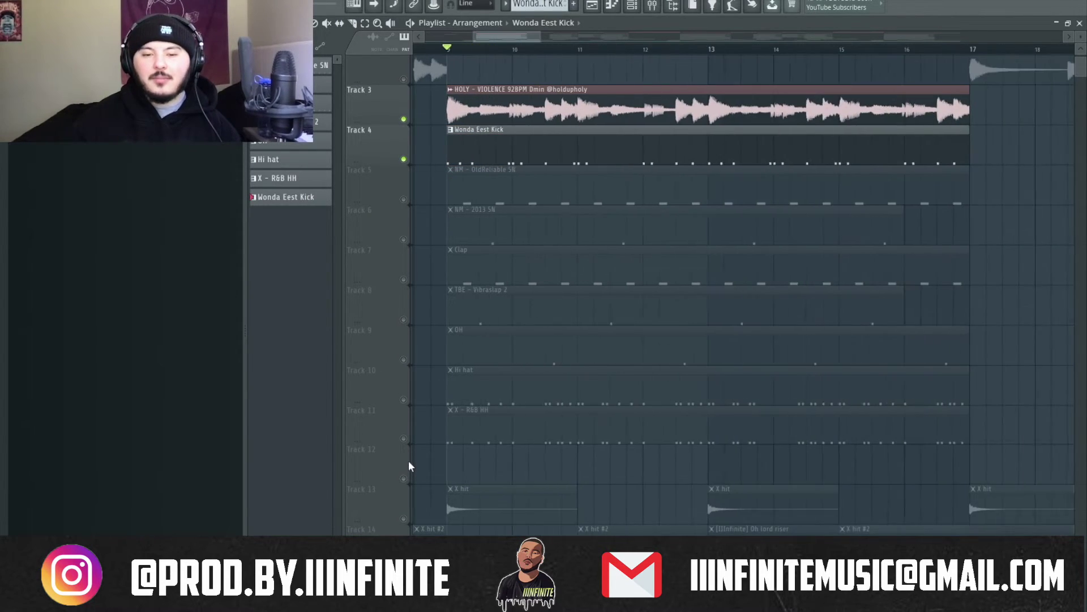
pyautogui.rightClick(403, 519)
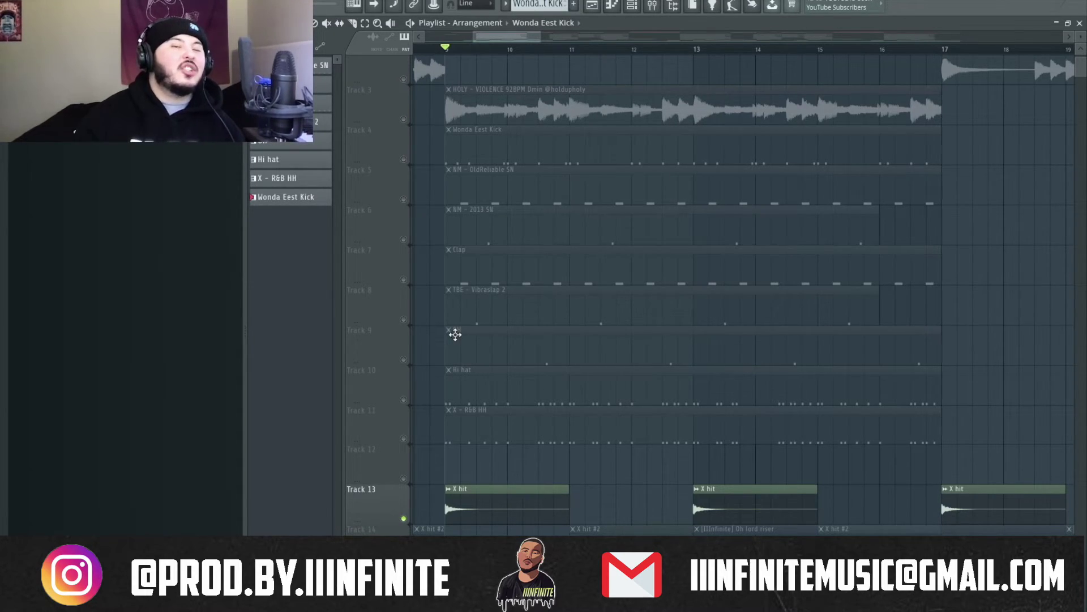
pyautogui.press('space')
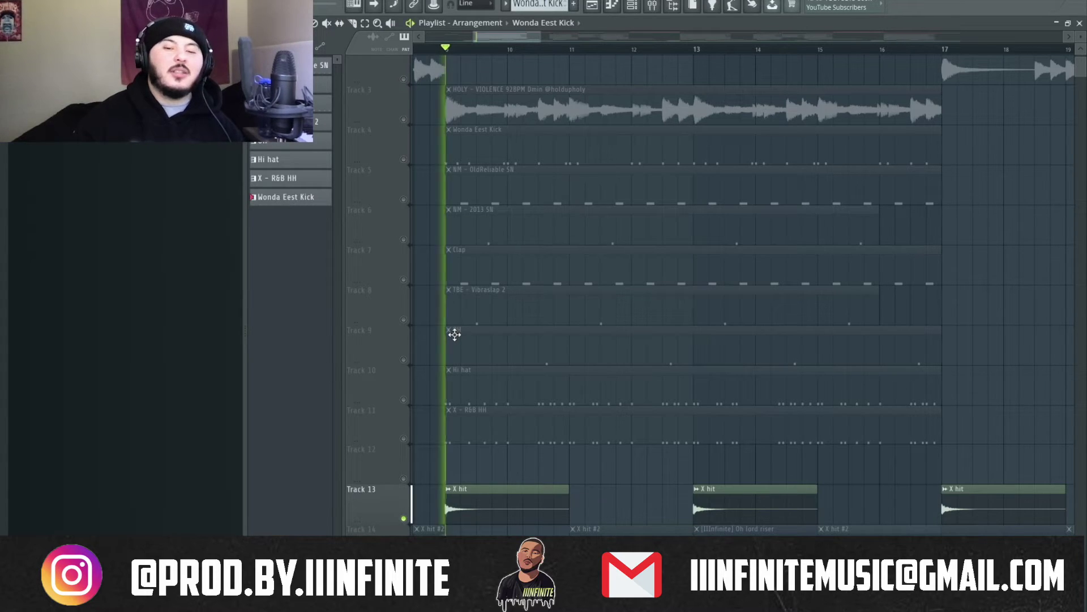
pyautogui.press('space')
pyautogui.rightClick(403, 518)
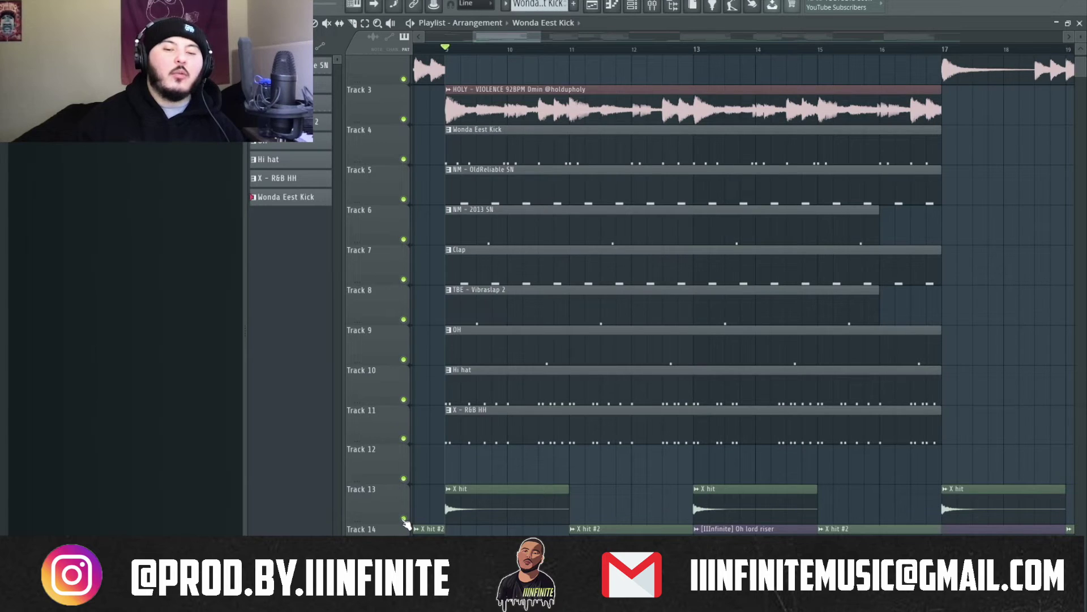
# Play the full beat from bar 9 with the X hit on Track 13 muted, and again with it enabled
pyautogui.click(404, 519)
pyautogui.press('space')
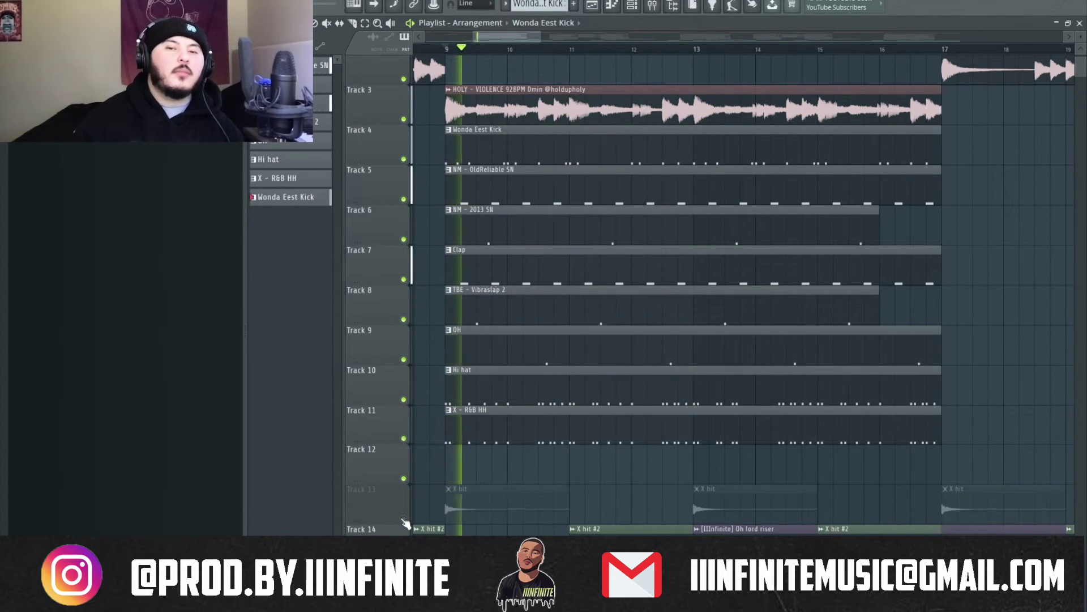
pyautogui.press('space')
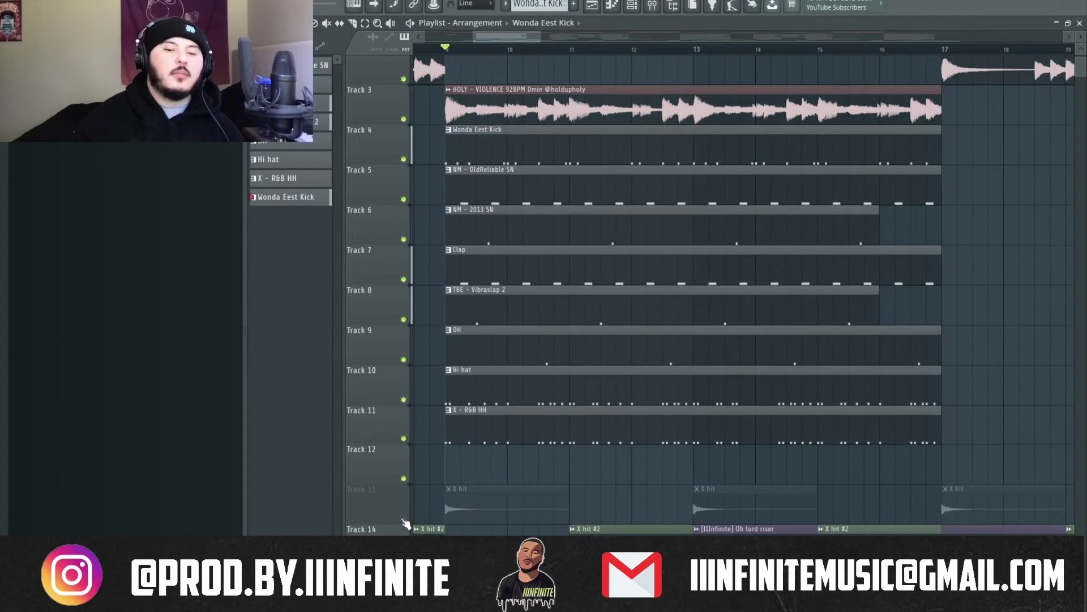
pyautogui.click(404, 518)
pyautogui.press('space')
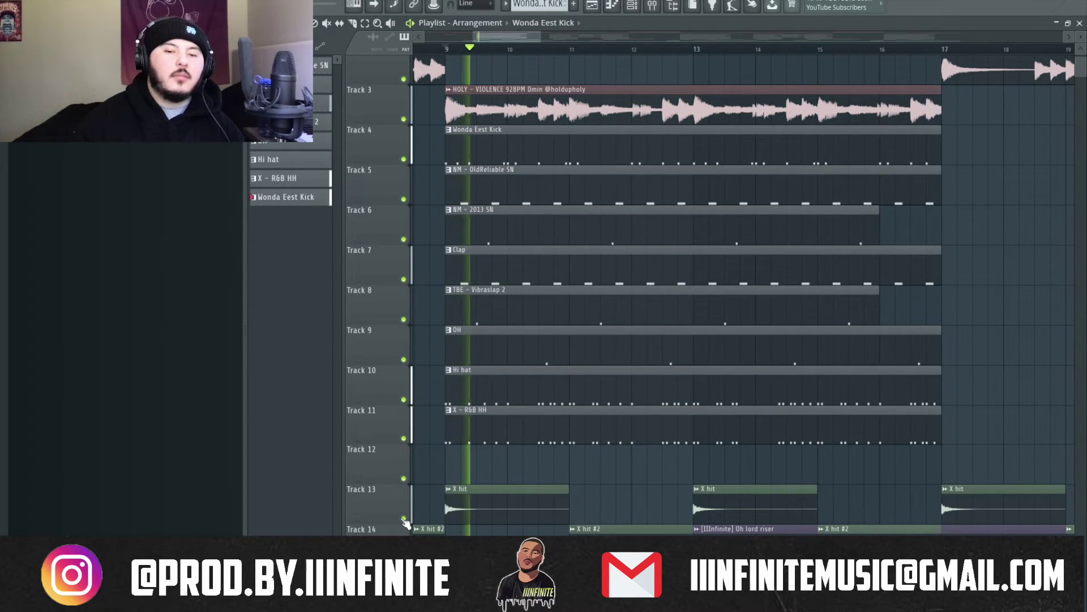
pyautogui.press('space')
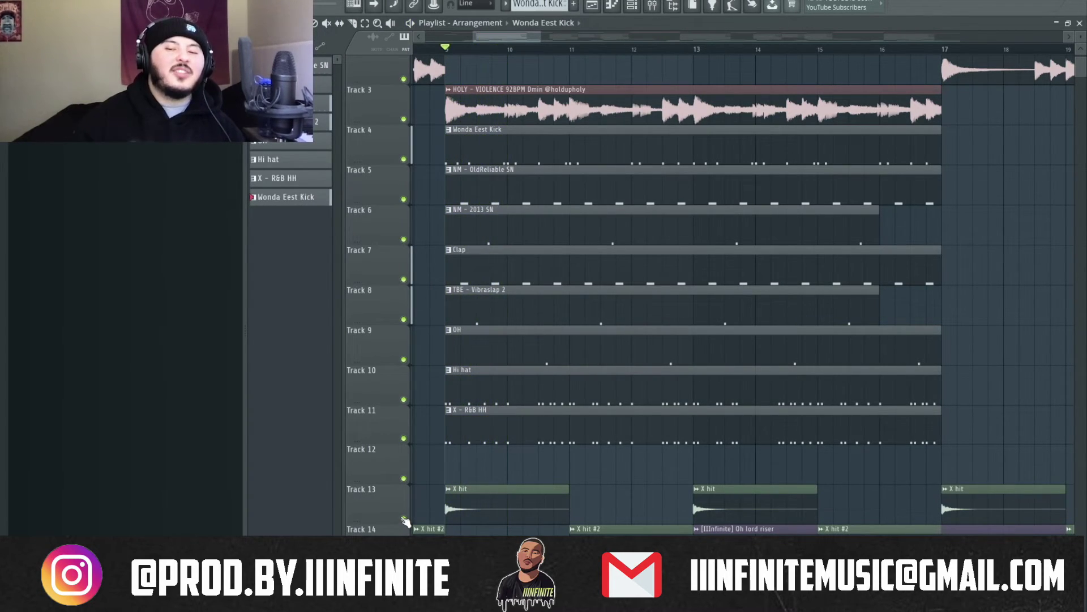
# Move the [IIInfinite] Oh lord riser clip at bar 13 from Track 14 up to Track 12
pyautogui.scroll(-5, 620, 429)
pyautogui.moveTo(595, 529); pyautogui.dragTo(593, 456)
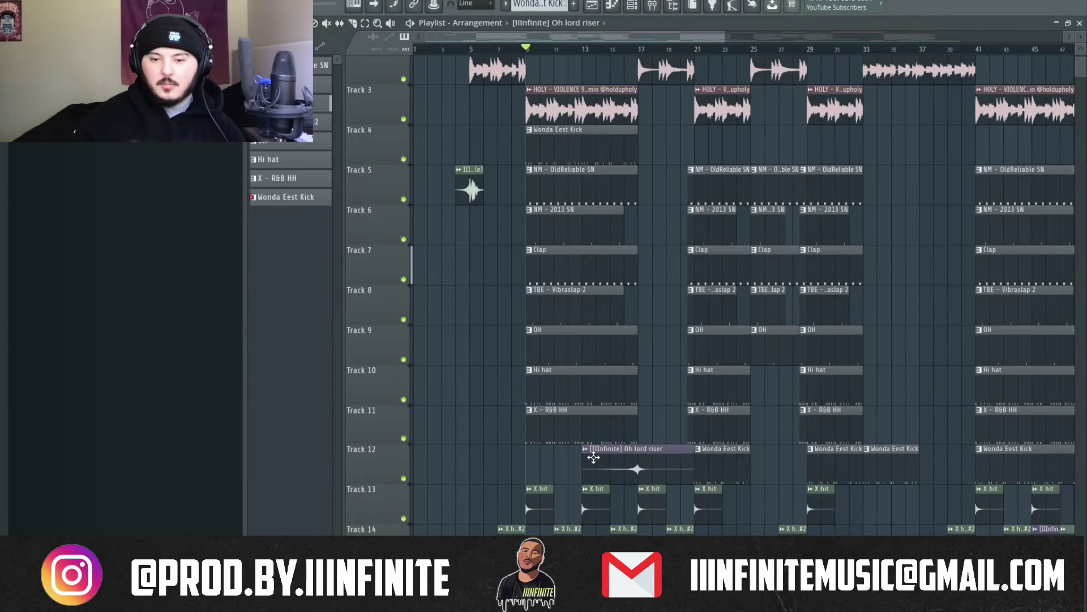
pyautogui.scroll(1, 733, 422)
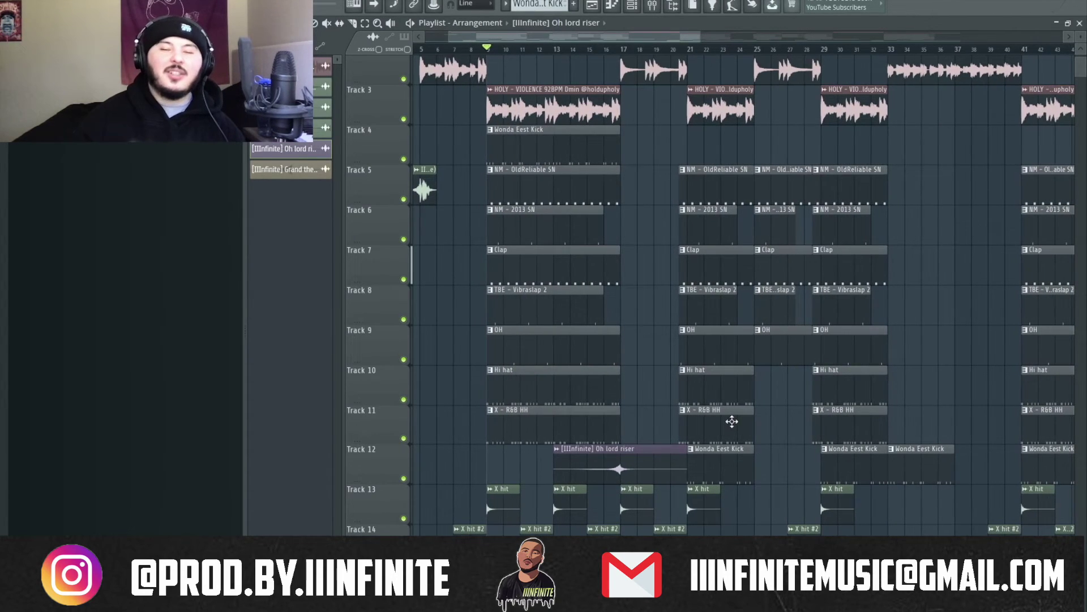
pyautogui.scroll(2, 730, 419)
pyautogui.scroll(2, 705, 388)
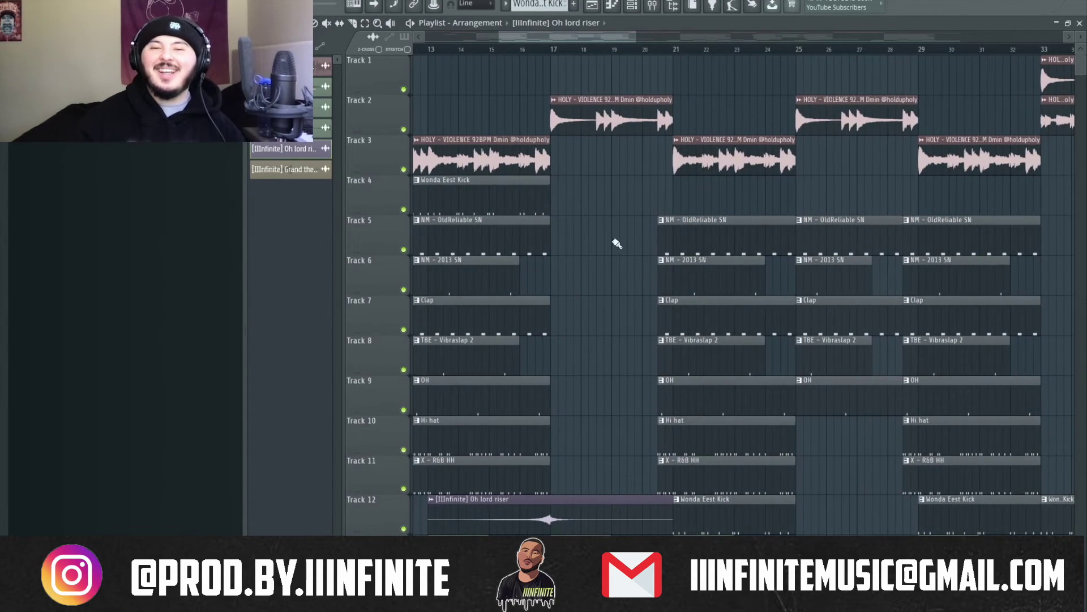
# Play the Oh lord riser on Track 12 by itself from the middle of bar 16, and re-enable all tracks
pyautogui.click(536, 46)
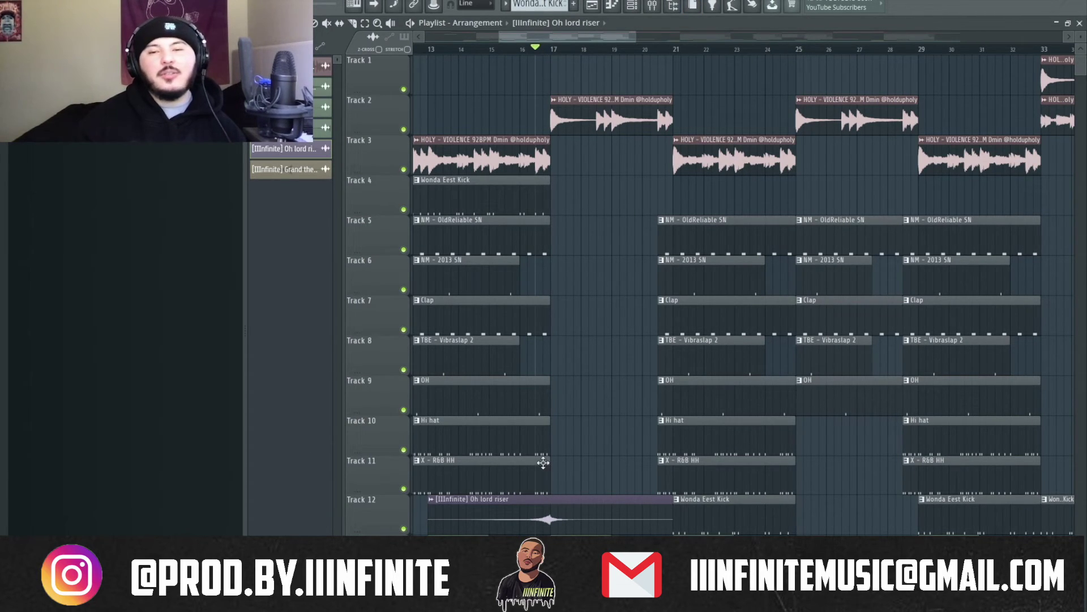
pyautogui.rightClick(403, 529)
pyautogui.press('space')
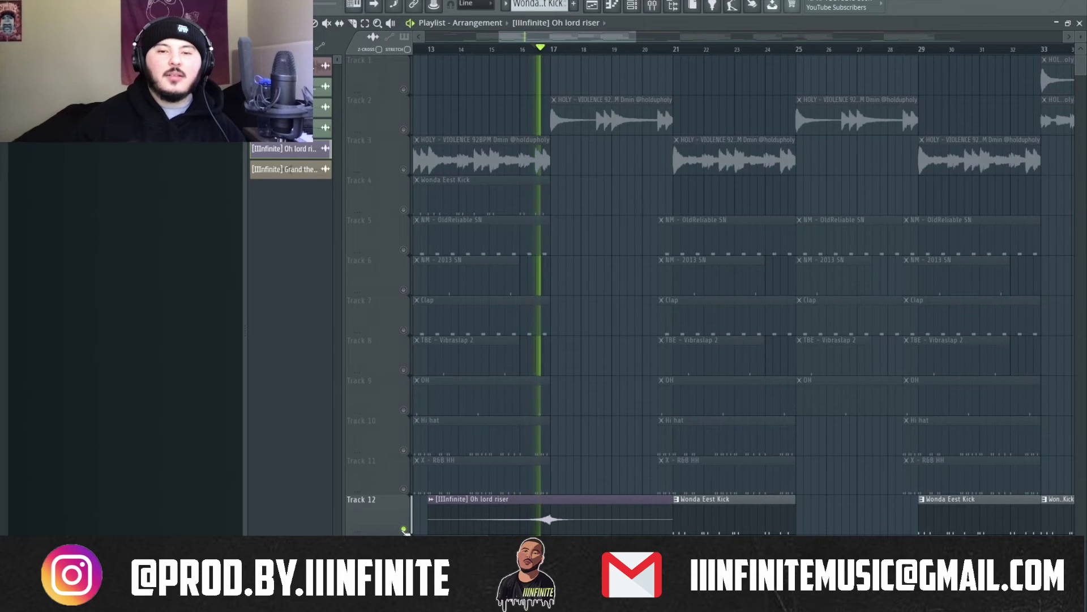
pyautogui.press('space')
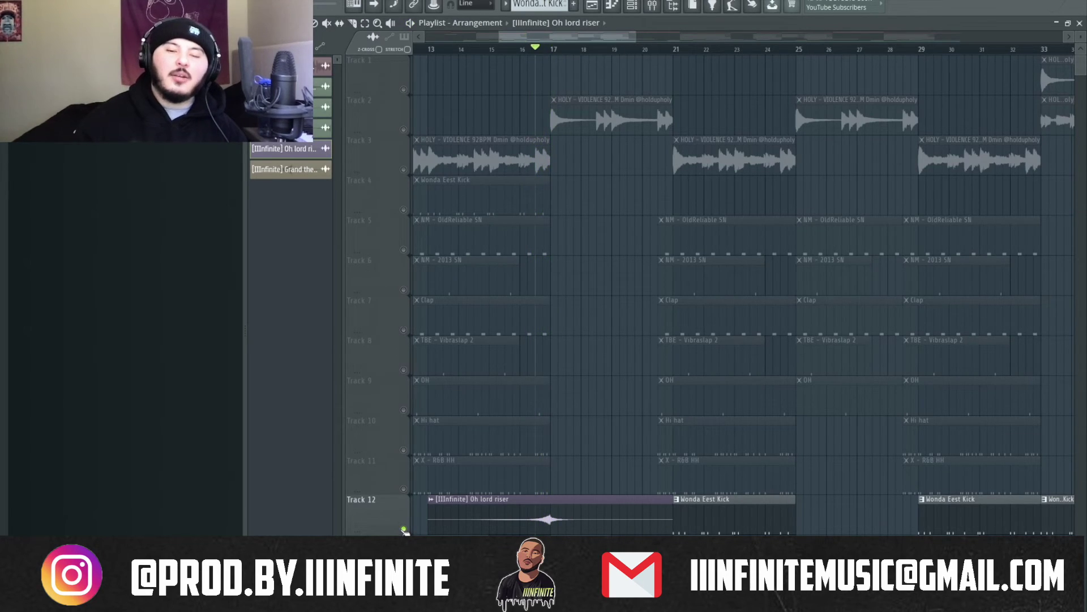
pyautogui.rightClick(403, 530)
# Play the riser together with the Track 2 melody through the transition into bar 17, and re-enable all tracks
pyautogui.scroll(5, 563, 311)
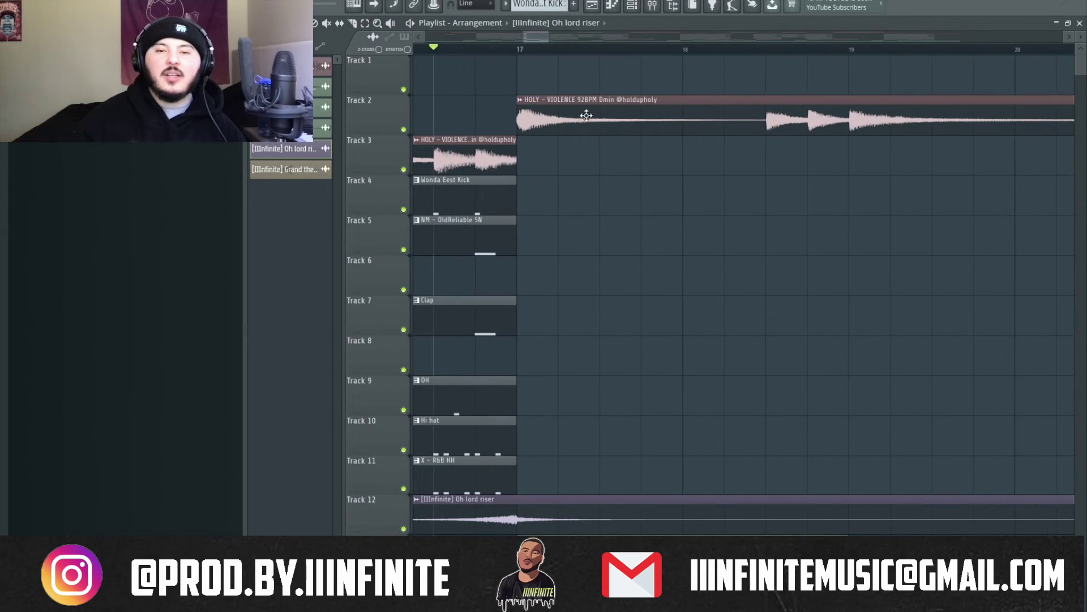
pyautogui.rightClick(403, 131)
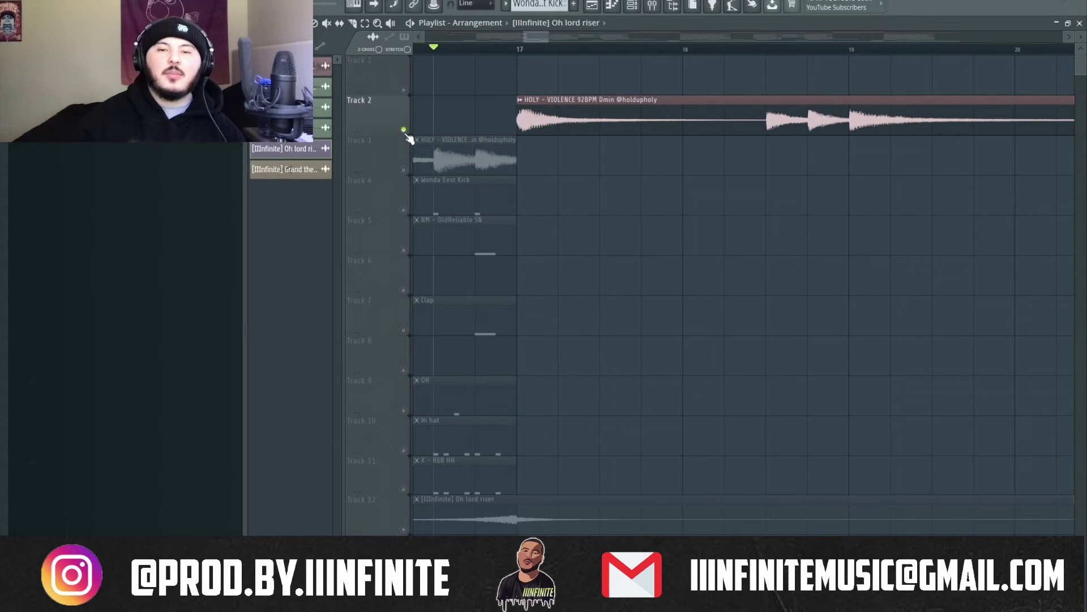
pyautogui.click(403, 529)
pyautogui.press('space')
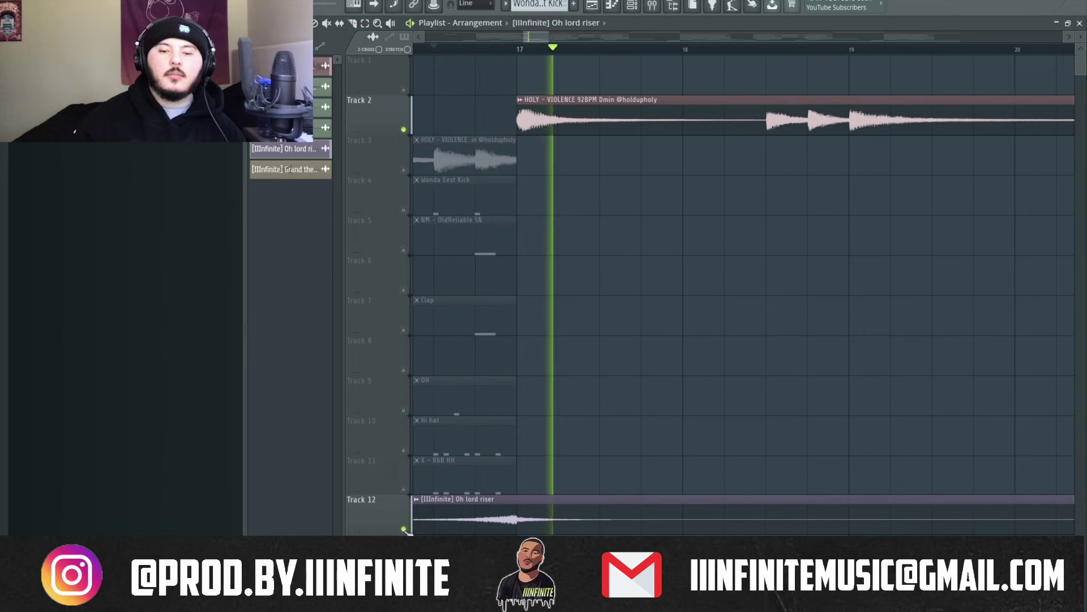
pyautogui.scroll(-1, 404, 530)
pyautogui.scroll(-2, 406, 530)
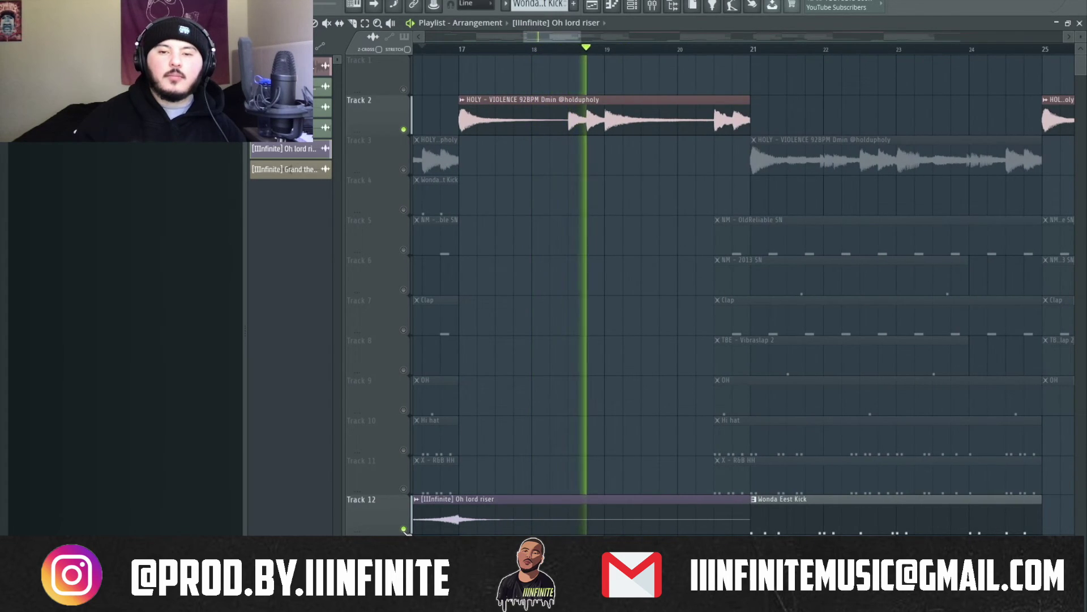
pyautogui.press('space')
pyautogui.rightClick(404, 529)
pyautogui.rightClick(404, 529)
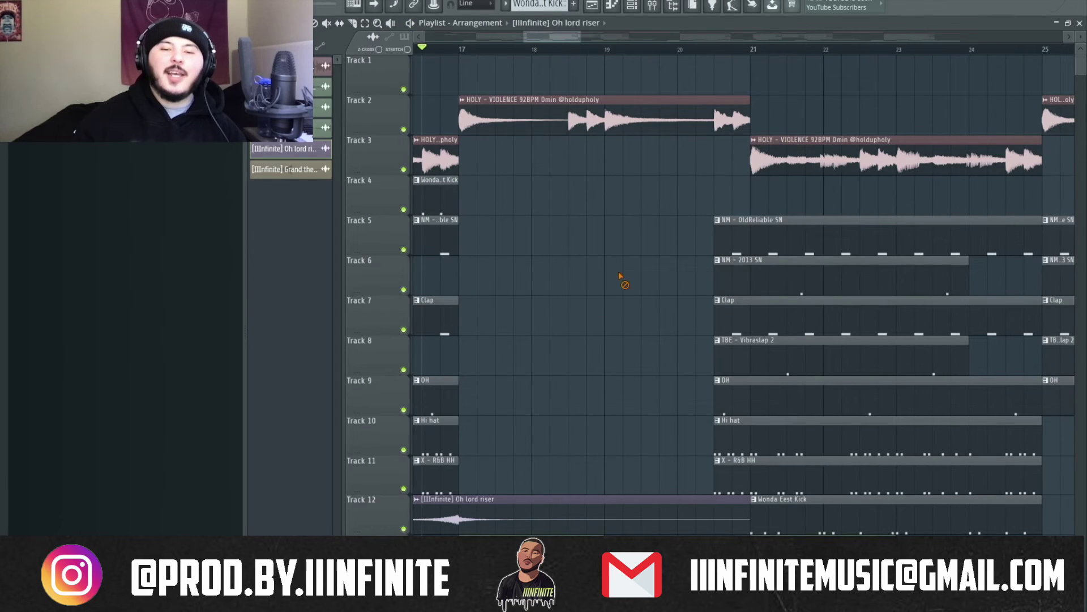
# Mark out the empty stretch on Tracks 4 to 11 between bars 17 and 20 where the drums drop out
pyautogui.moveTo(656, 198); pyautogui.dragTo(499, 481)
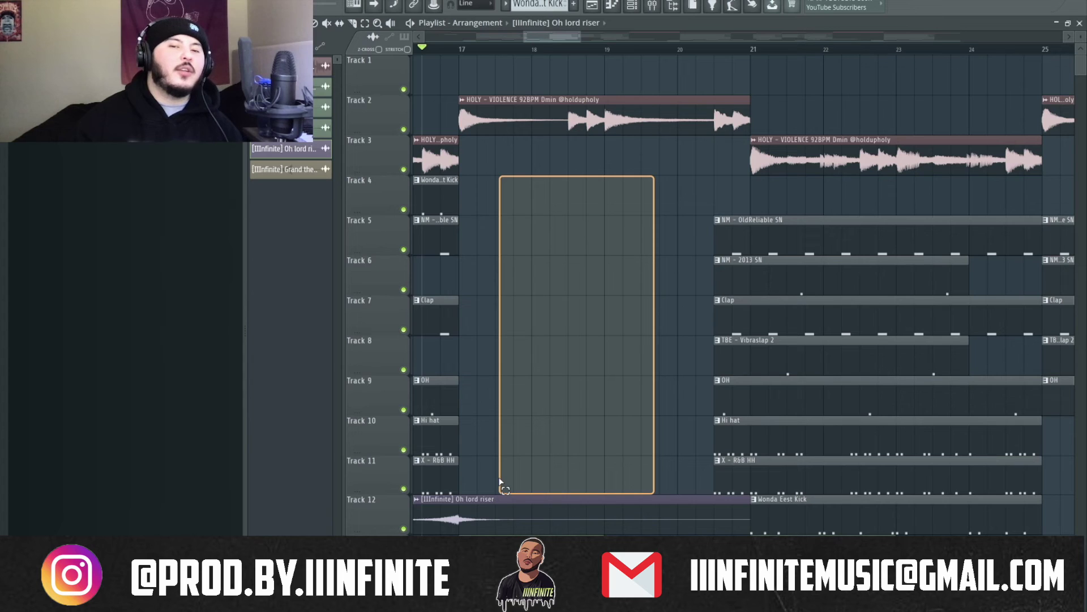
pyautogui.moveTo(499, 480); pyautogui.dragTo(500, 480)
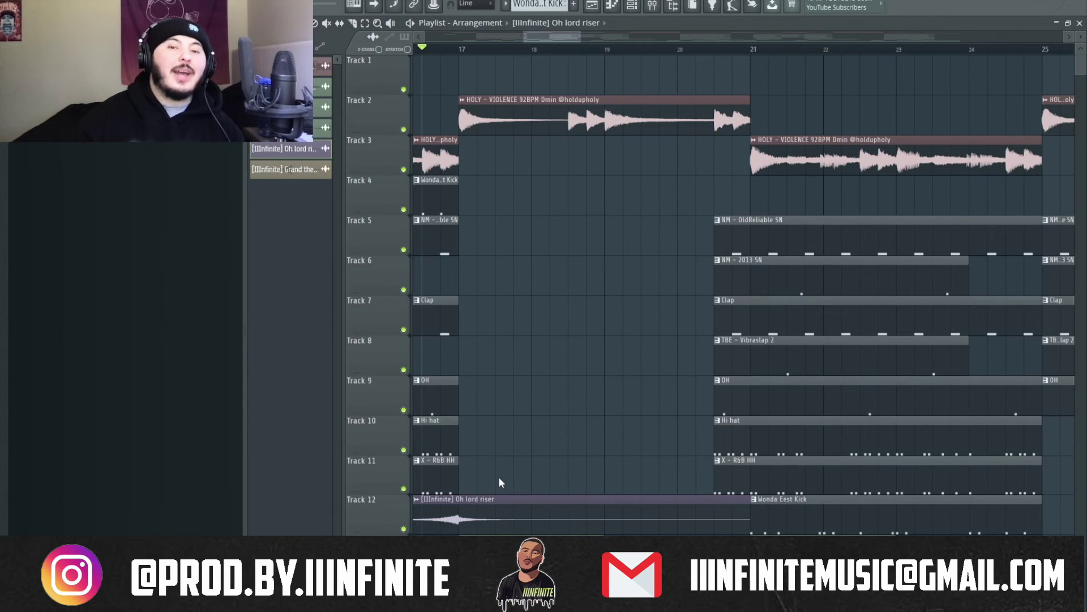
pyautogui.scroll(-5, 507, 453)
pyautogui.scroll(3, 544, 238)
# Select the drum clips of the sections around bars 21, 25 and 29 one after another to compare their layers
pyautogui.scroll(-3, 552, 213)
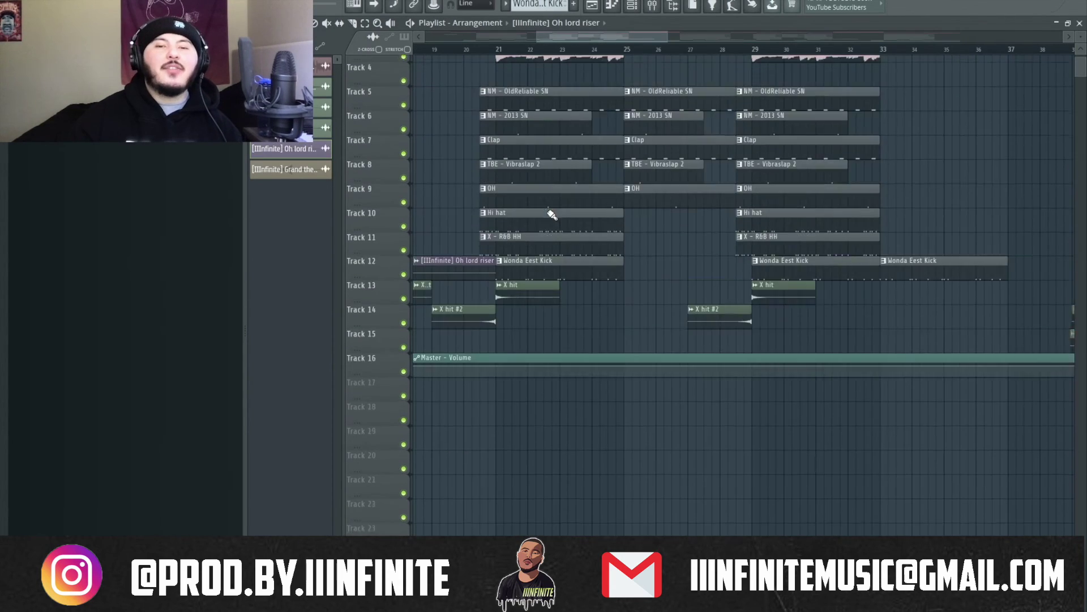
pyautogui.scroll(2, 551, 210)
pyautogui.moveTo(541, 123); pyautogui.dragTo(572, 297)
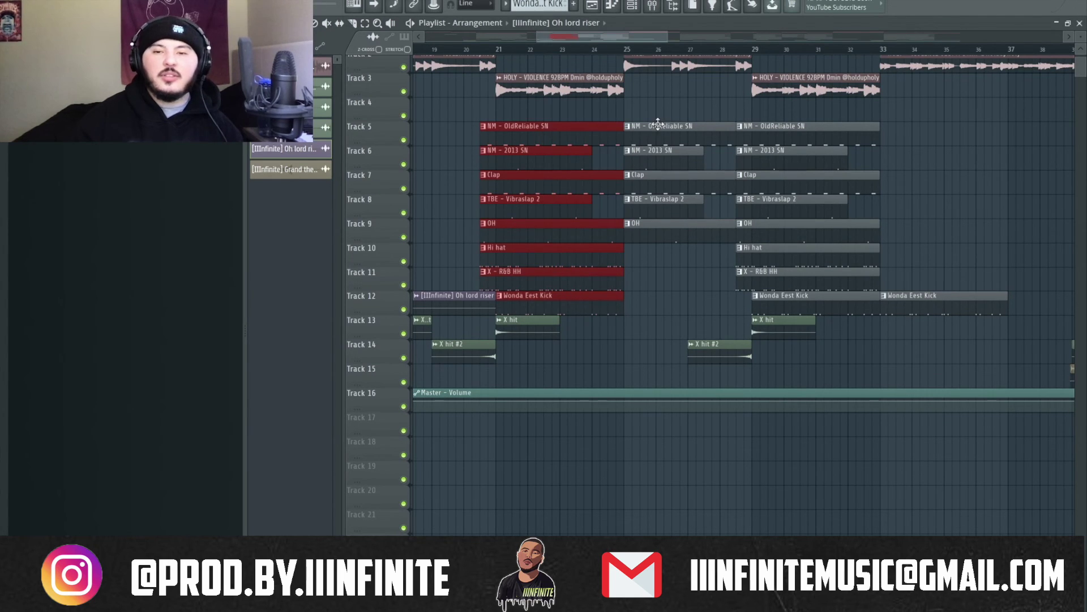
pyautogui.moveTo(658, 123); pyautogui.dragTo(696, 215)
pyautogui.moveTo(756, 121); pyautogui.dragTo(826, 271)
# Look over how the sections repeat across the whole arrangement, clear the selection and return the playhead to bar 1
pyautogui.scroll(-4, 849, 229)
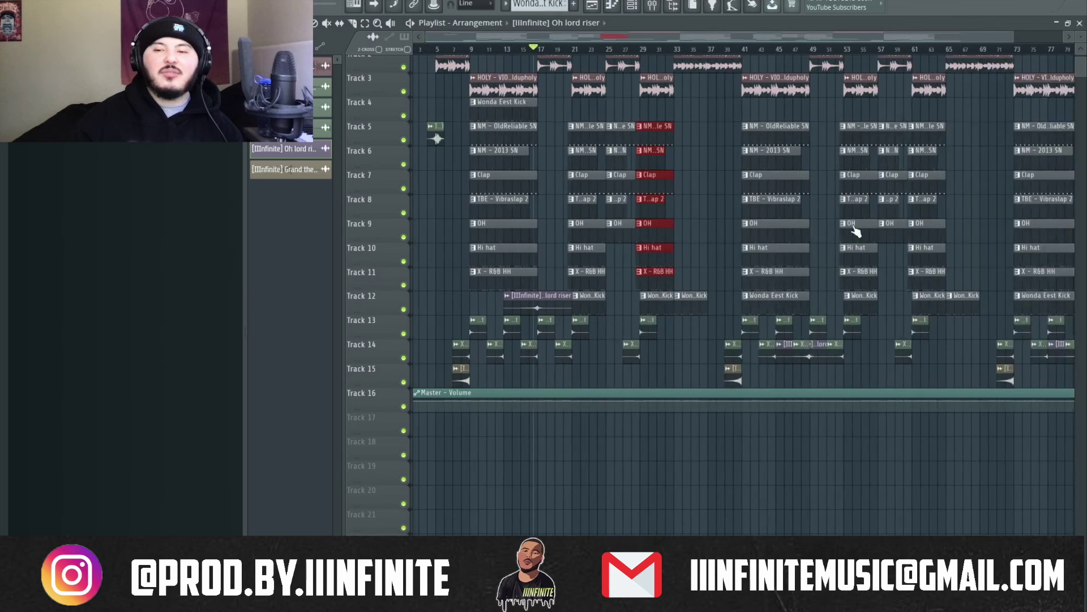
pyautogui.scroll(1, 673, 194)
pyautogui.scroll(4, 510, 203)
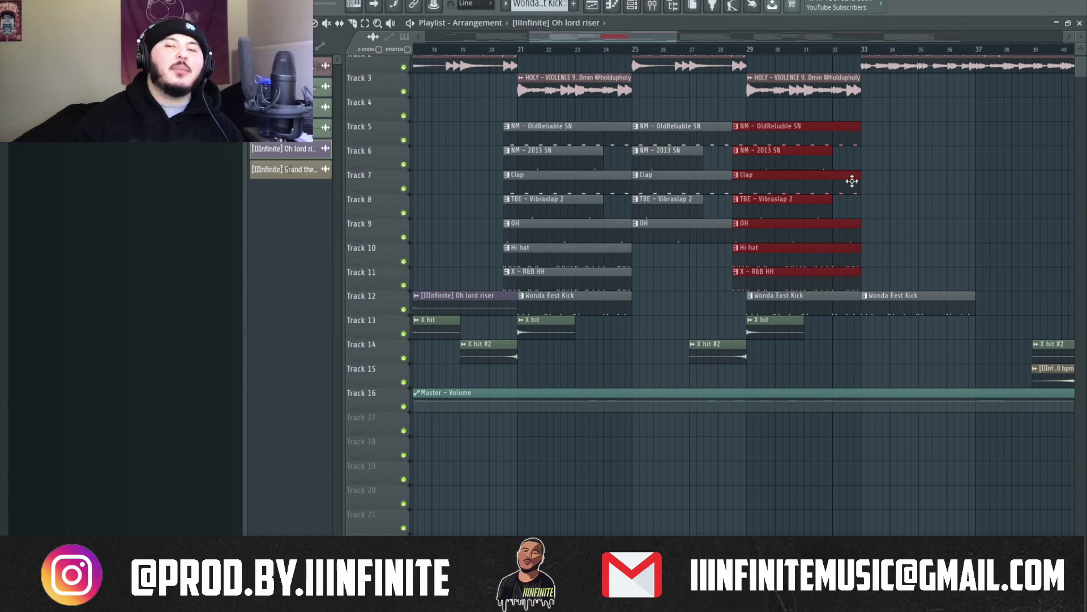
pyautogui.scroll(-5, 816, 203)
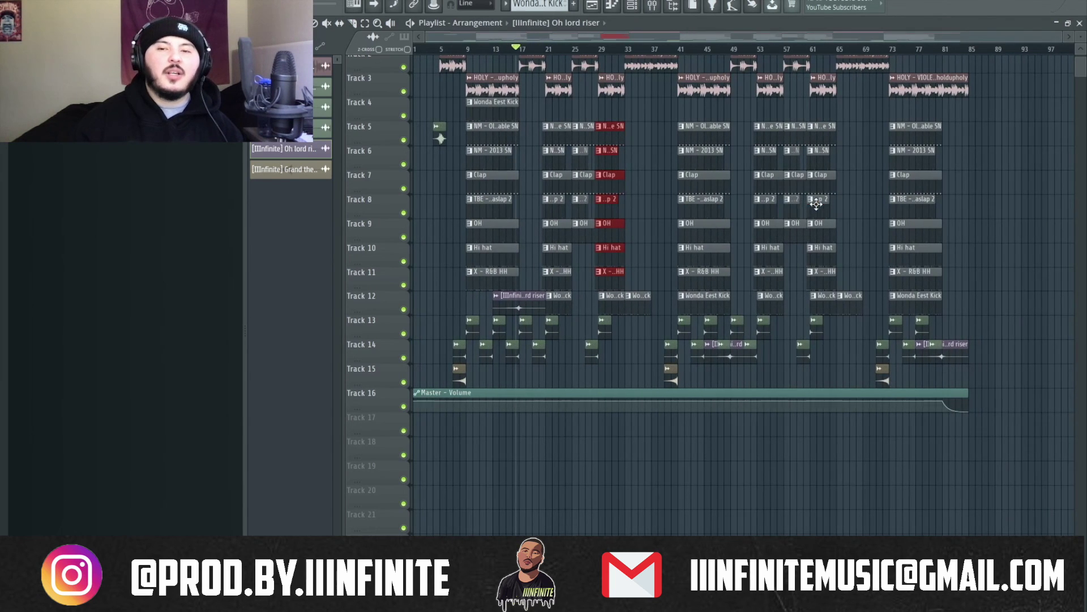
pyautogui.scroll(1, 655, 211)
pyautogui.click(498, 116)
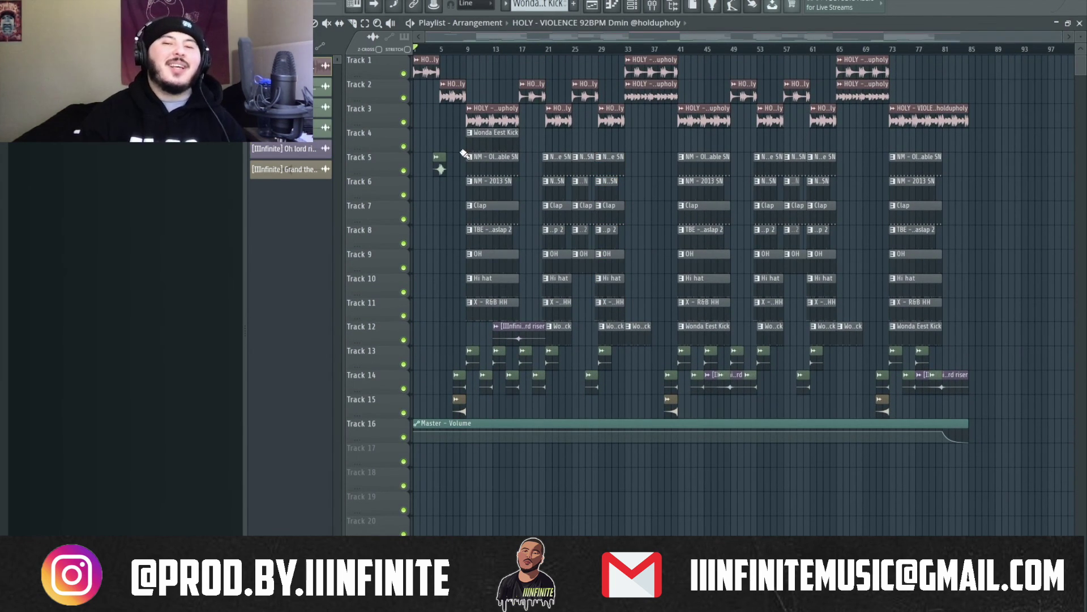